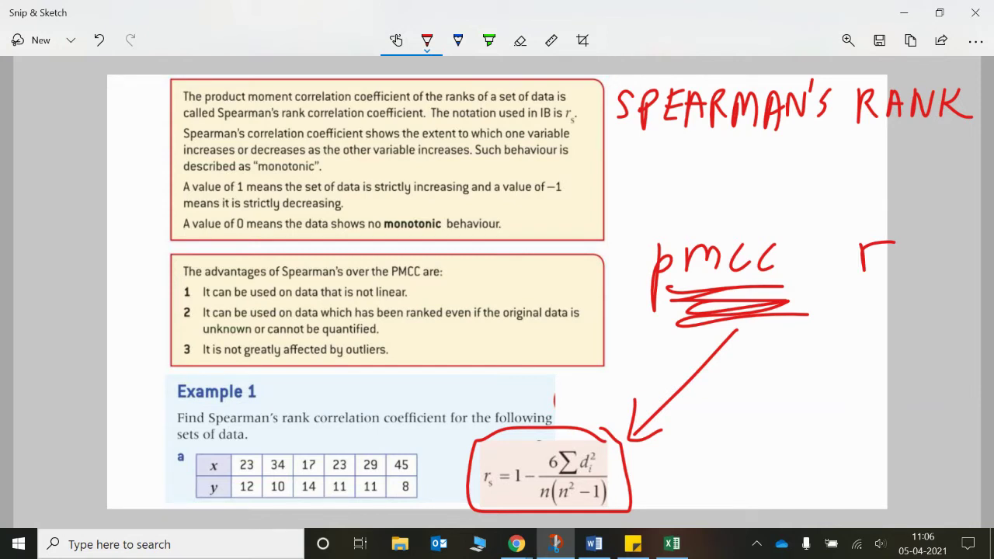
pyautogui.moveTo(424, 439)
pyautogui.mouseDown()
pyautogui.moveTo(208, 469)
pyautogui.moveTo(419, 441)
pyautogui.mouseUp()
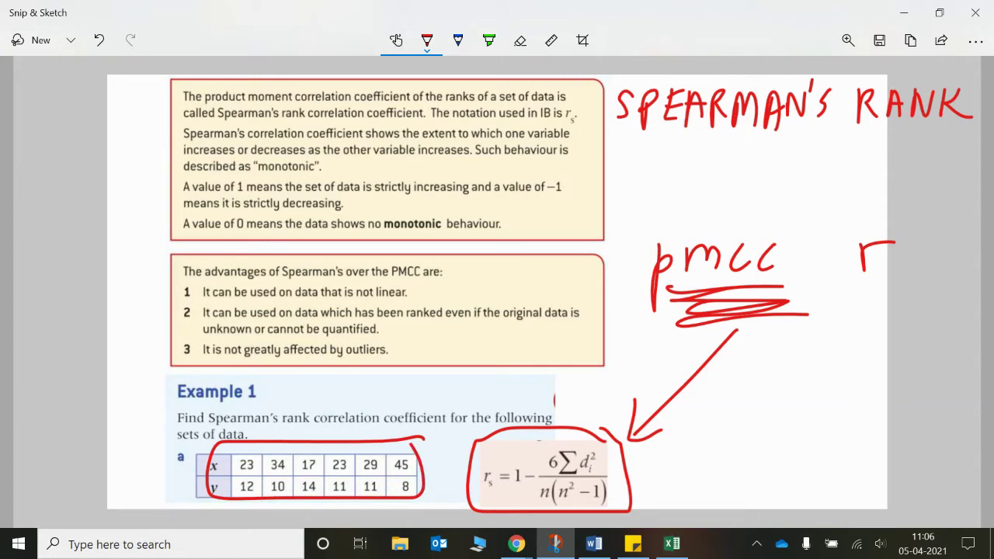
pyautogui.hotkey('ctrl', 'z')
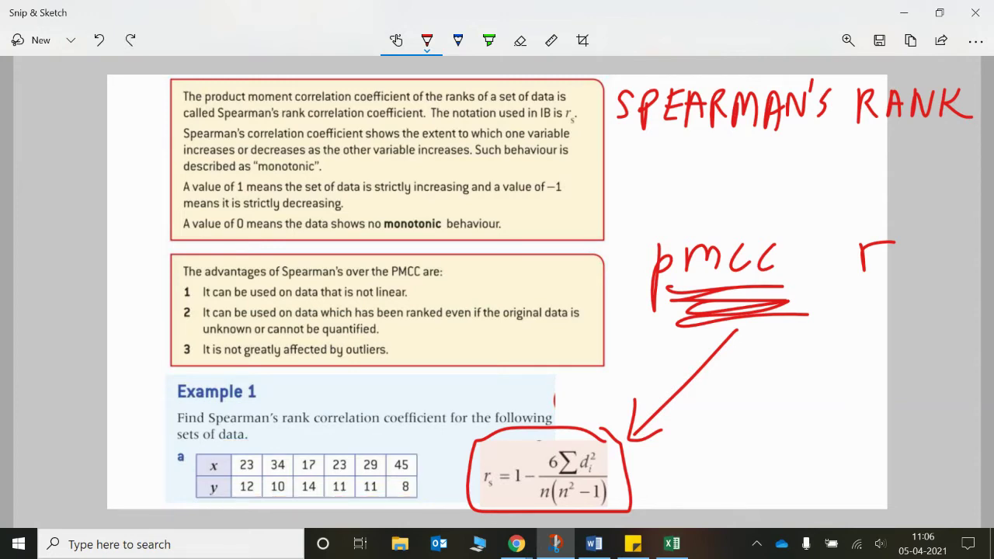
pyautogui.moveTo(627, 394)
pyautogui.mouseDown()
pyautogui.moveTo(435, 508)
pyautogui.moveTo(656, 419)
pyautogui.moveTo(638, 404)
pyautogui.mouseUp()
pyautogui.hotkey('ctrl', 'z')
pyautogui.moveTo(635, 471); pyautogui.dragTo(768, 441)
pyautogui.moveTo(654, 454); pyautogui.dragTo(669, 486)
pyautogui.hotkey('ctrl', 'z')
pyautogui.hotkey('ctrl', 'z')
pyautogui.moveTo(752, 214)
pyautogui.mouseDown()
pyautogui.moveTo(675, 191)
pyautogui.moveTo(791, 205)
pyautogui.mouseUp()
pyautogui.hotkey('ctrl', 'z')
pyautogui.moveTo(628, 423)
pyautogui.mouseDown()
pyautogui.moveTo(439, 453)
pyautogui.moveTo(643, 466)
pyautogui.moveTo(613, 516)
pyautogui.mouseUp()
pyautogui.hotkey('ctrl', 'z')
pyautogui.moveTo(760, 308)
pyautogui.mouseDown()
pyautogui.moveTo(788, 276)
pyautogui.moveTo(722, 324)
pyautogui.mouseUp()
pyautogui.hotkey('ctrl', 'z')
pyautogui.moveTo(345, 447)
pyautogui.mouseDown()
pyautogui.moveTo(335, 471)
pyautogui.moveTo(349, 449)
pyautogui.mouseUp()
pyautogui.moveTo(264, 467); pyautogui.dragTo(234, 483)
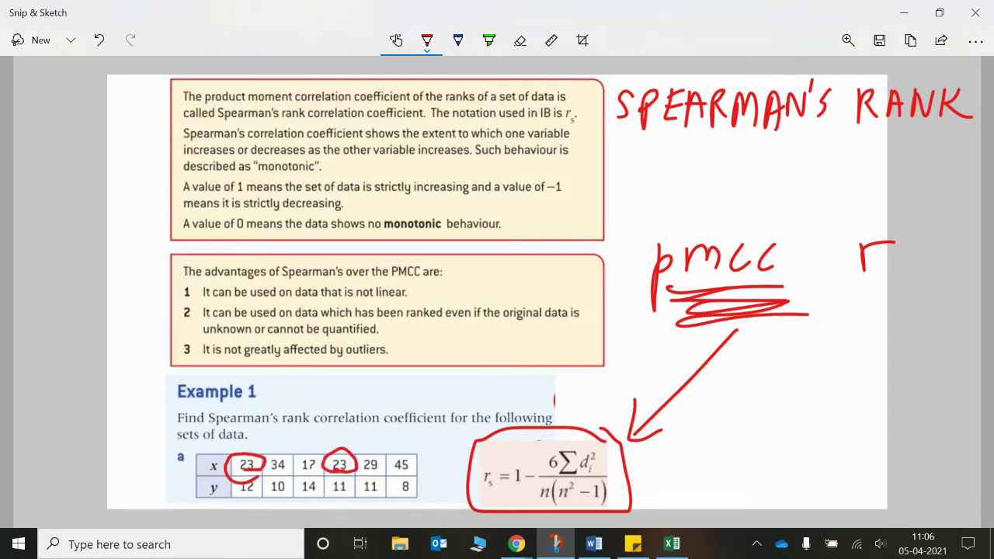
pyautogui.hotkey('ctrl', 'z')
pyautogui.hotkey('ctrl', 'z')
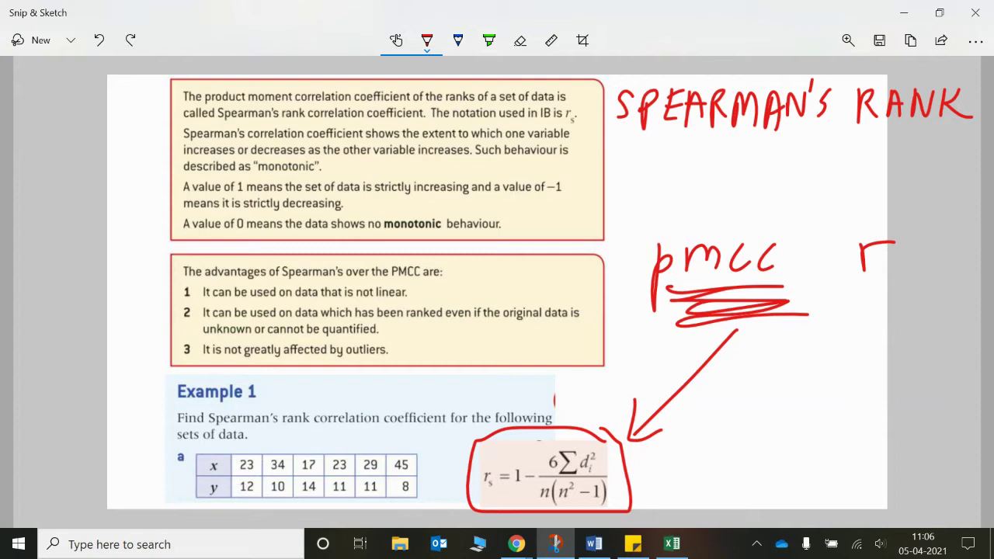
pyautogui.moveTo(681, 426); pyautogui.dragTo(743, 497)
pyautogui.moveTo(728, 441); pyautogui.dragTo(685, 492)
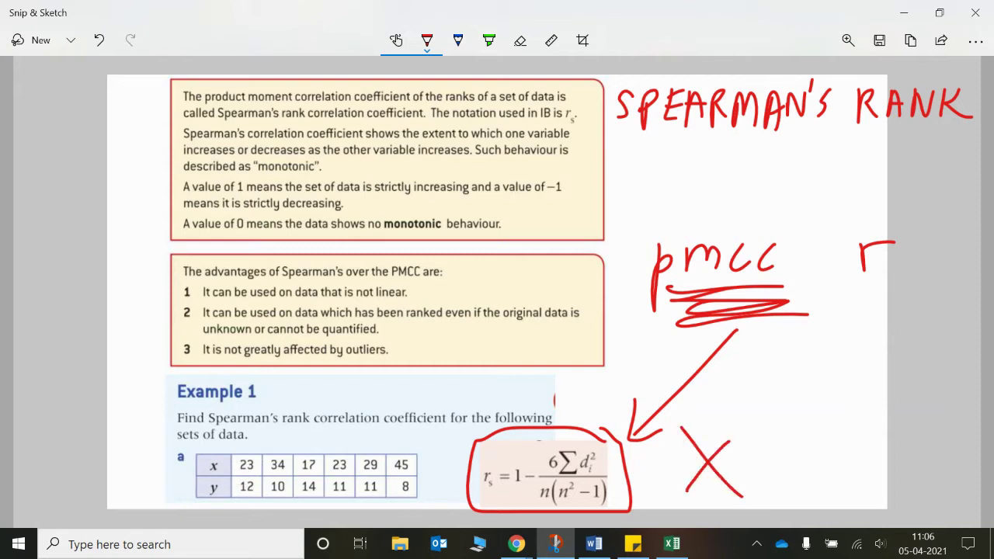
pyautogui.hotkey('ctrl', 'z')
pyautogui.hotkey('ctrl', 'z')
pyautogui.moveTo(755, 465); pyautogui.dragTo(654, 466)
pyautogui.moveTo(682, 441)
pyautogui.mouseDown()
pyautogui.moveTo(654, 464)
pyautogui.moveTo(676, 481)
pyautogui.mouseUp()
pyautogui.hotkey('ctrl', 'z')
pyautogui.hotkey('ctrl', 'z')
pyautogui.hotkey('ctrl', 'z')
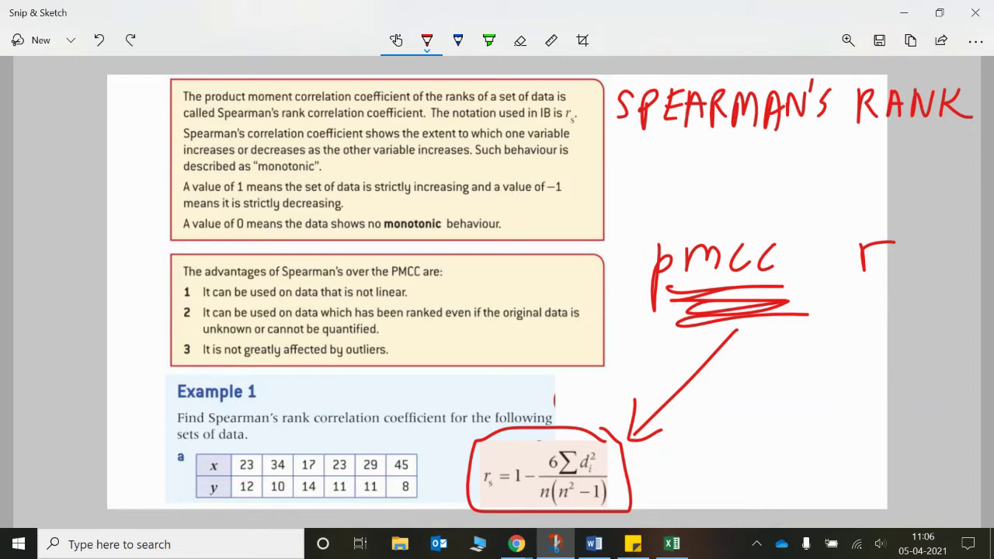
pyautogui.moveTo(626, 425)
pyautogui.mouseDown()
pyautogui.moveTo(565, 424)
pyautogui.moveTo(599, 509)
pyautogui.moveTo(503, 419)
pyautogui.moveTo(624, 499)
pyautogui.moveTo(629, 419)
pyautogui.mouseUp()
pyautogui.hotkey('ctrl', 'z')
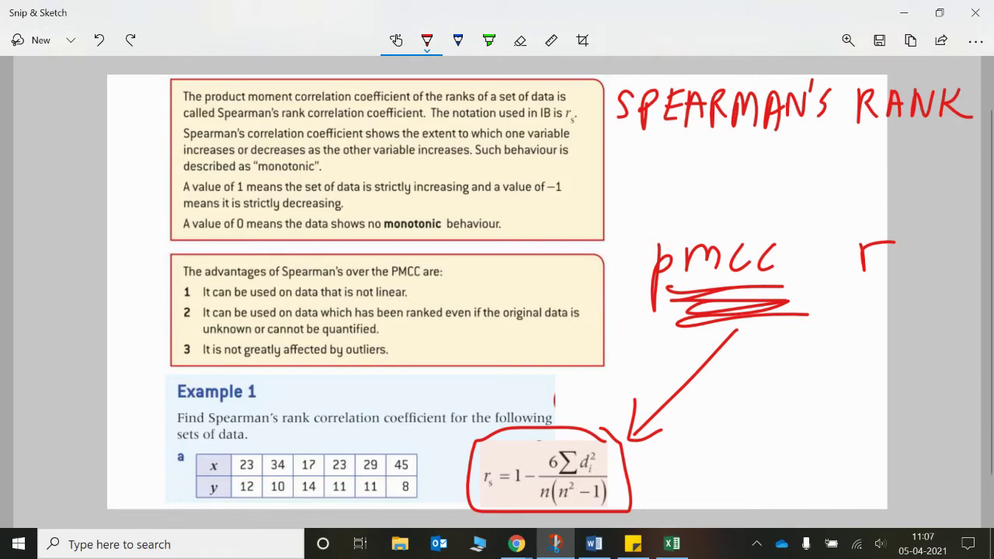
# Step: Switch to the Excel workbook and examine the x ranks in row 8 against the x values in the table picture
pyautogui.click(674, 547)
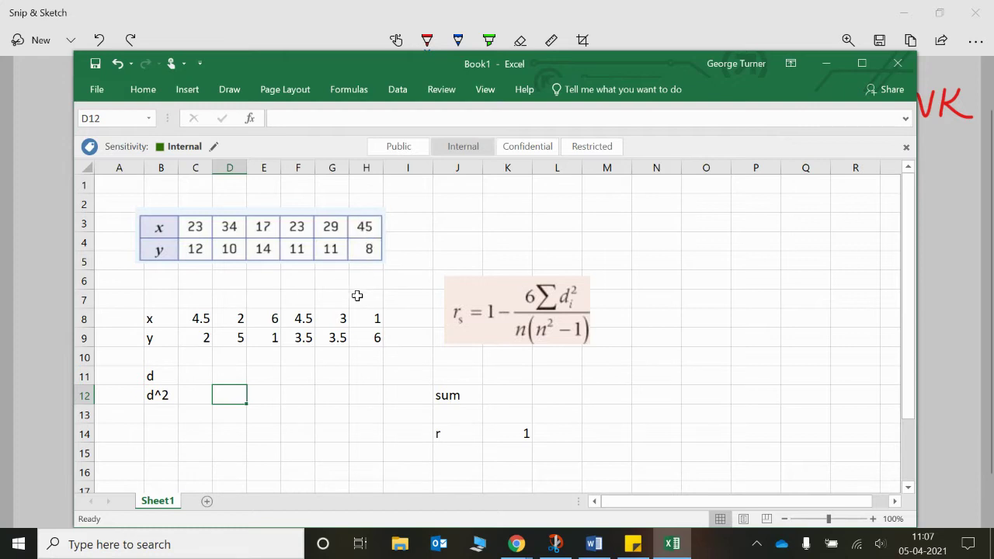
pyautogui.click(376, 319)
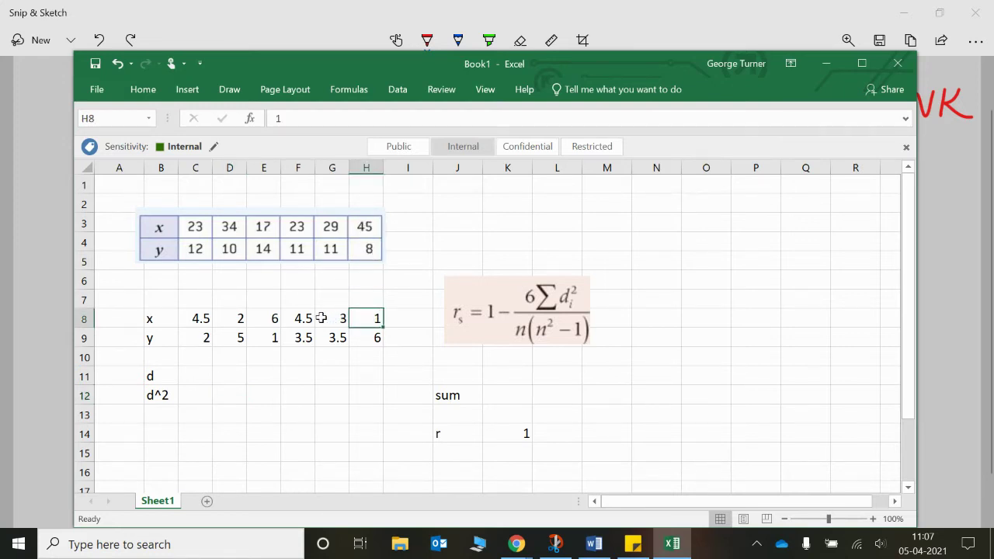
pyautogui.click(230, 319)
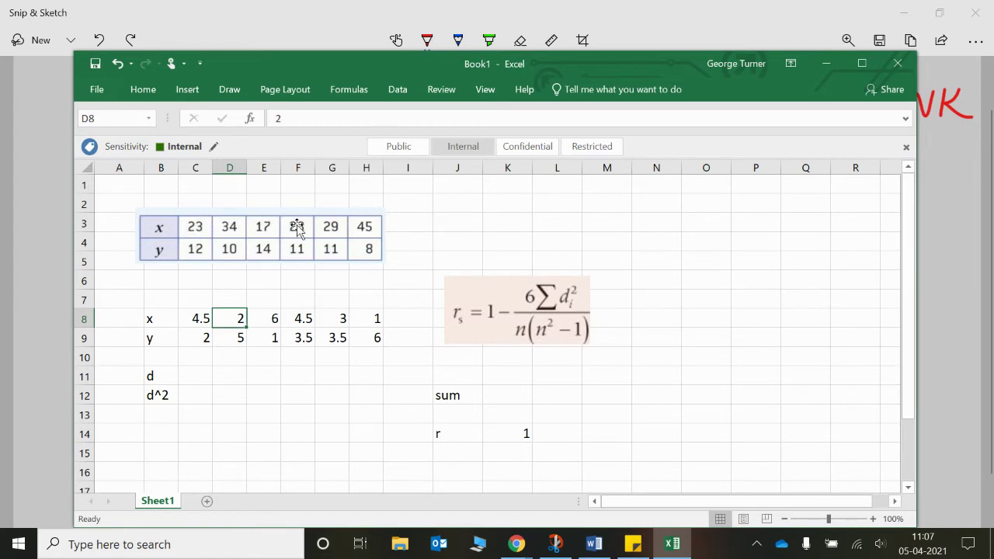
pyautogui.press('Right')
pyautogui.press('Right')
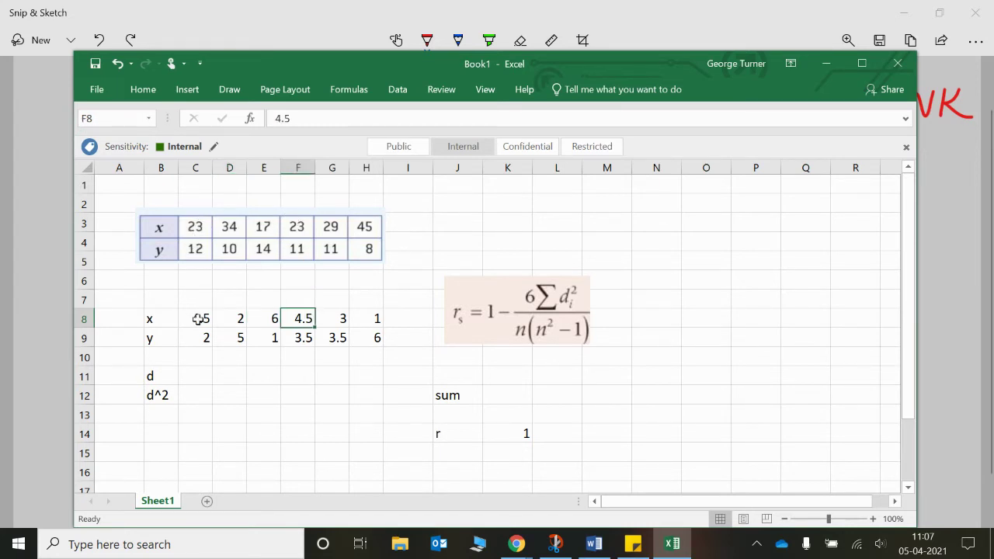
pyautogui.click(198, 319)
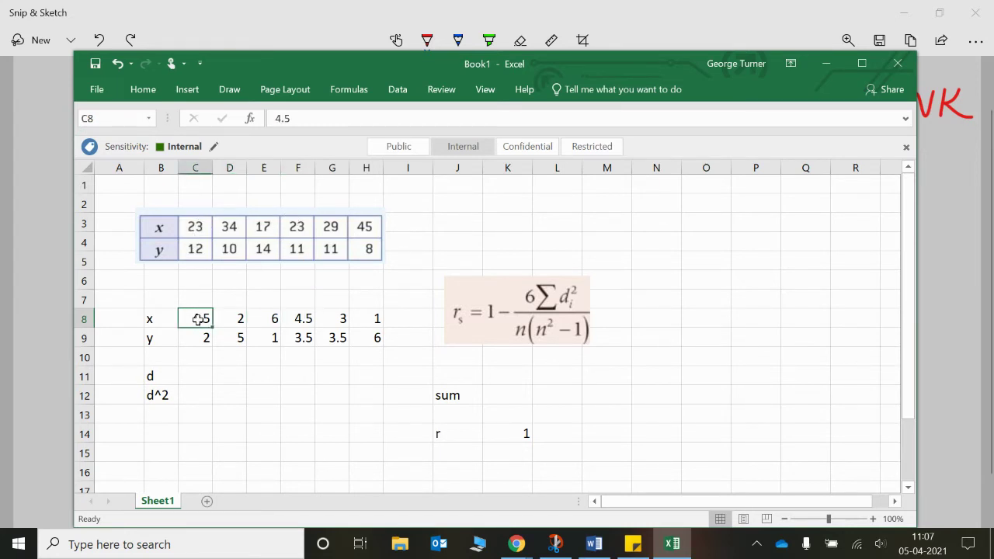
pyautogui.click(276, 318)
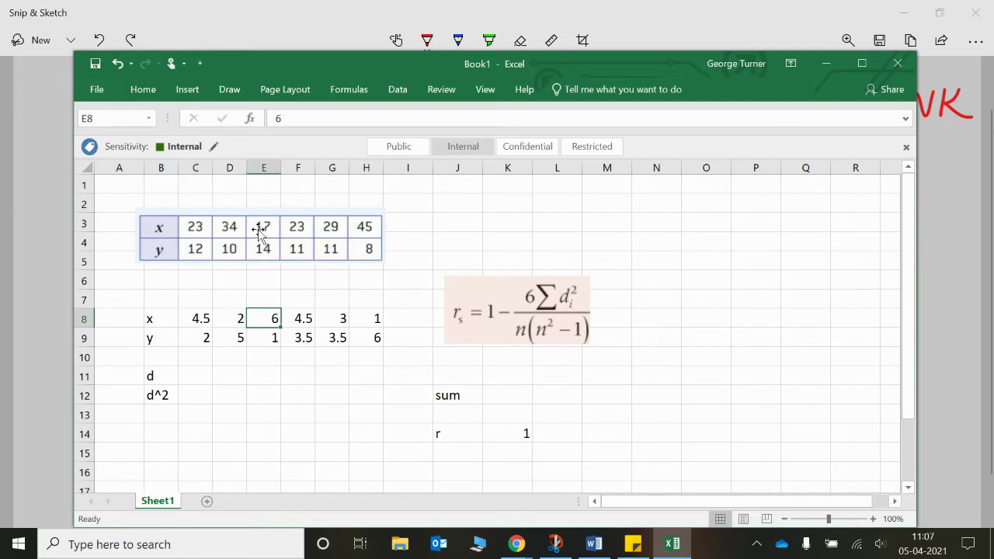
pyautogui.click(260, 228)
pyautogui.click(268, 321)
pyautogui.click(265, 230)
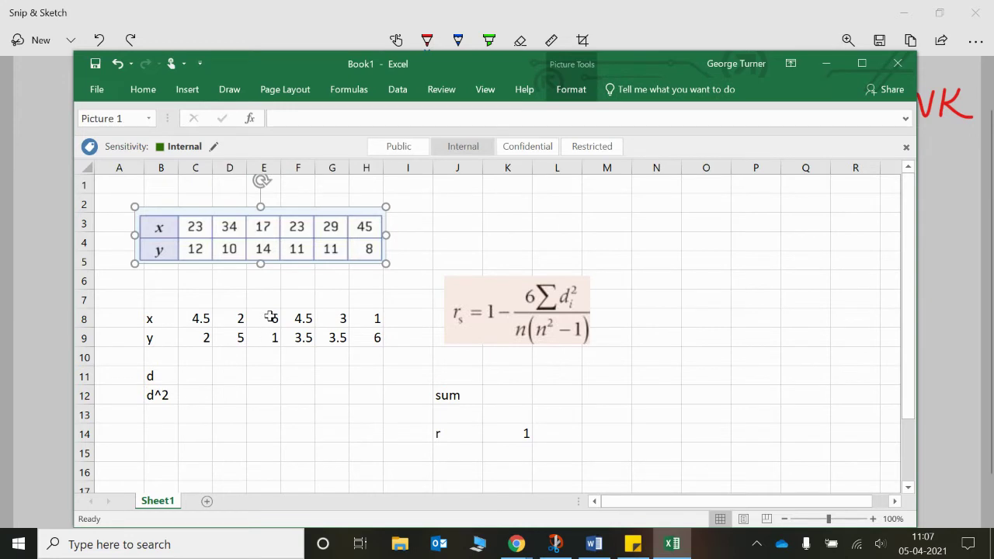
pyautogui.click(270, 318)
# Step: Examine the y ranks in row 9, including the tied ones, and the Spearman formula picture
pyautogui.moveTo(371, 338); pyautogui.dragTo(205, 339)
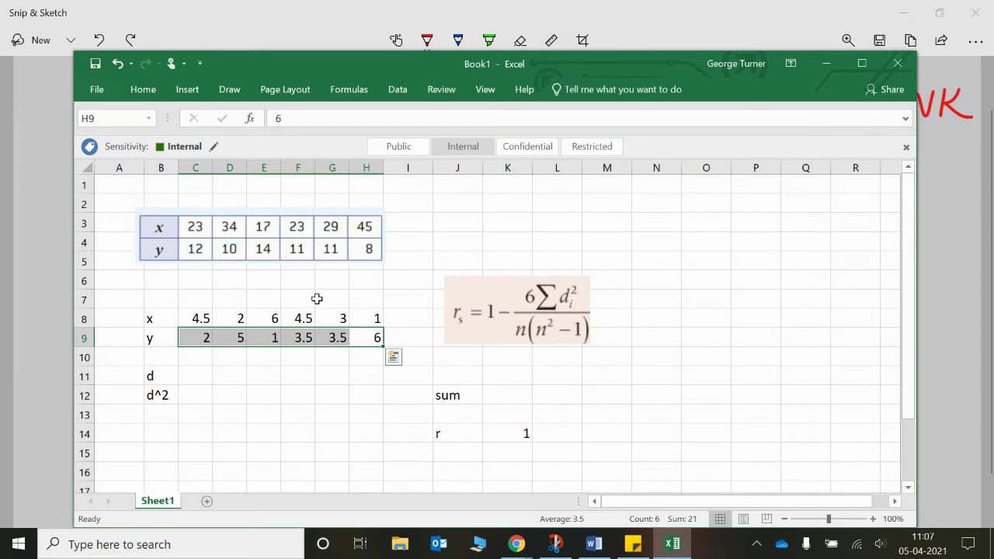
pyautogui.click(302, 337)
pyautogui.click(332, 337)
pyautogui.click(299, 337)
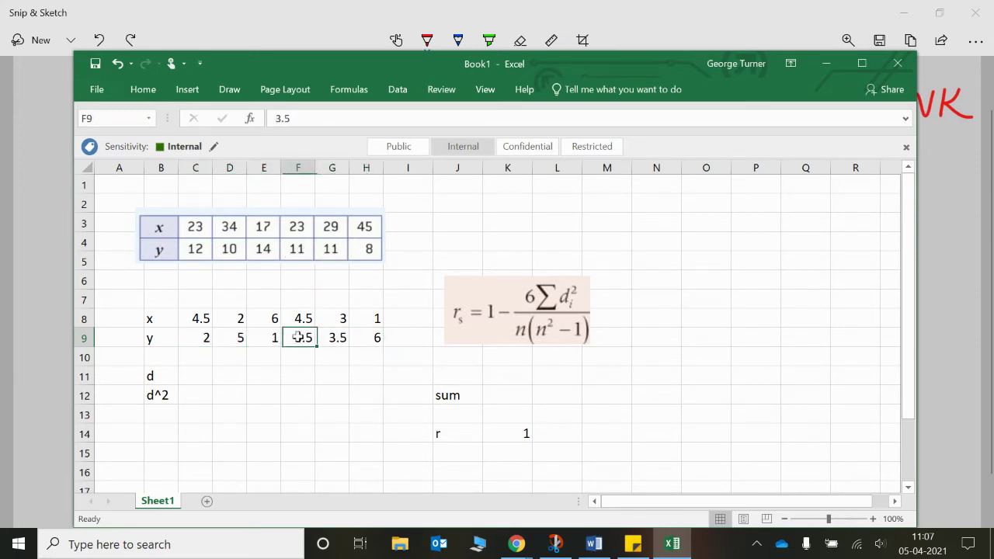
pyautogui.click(330, 337)
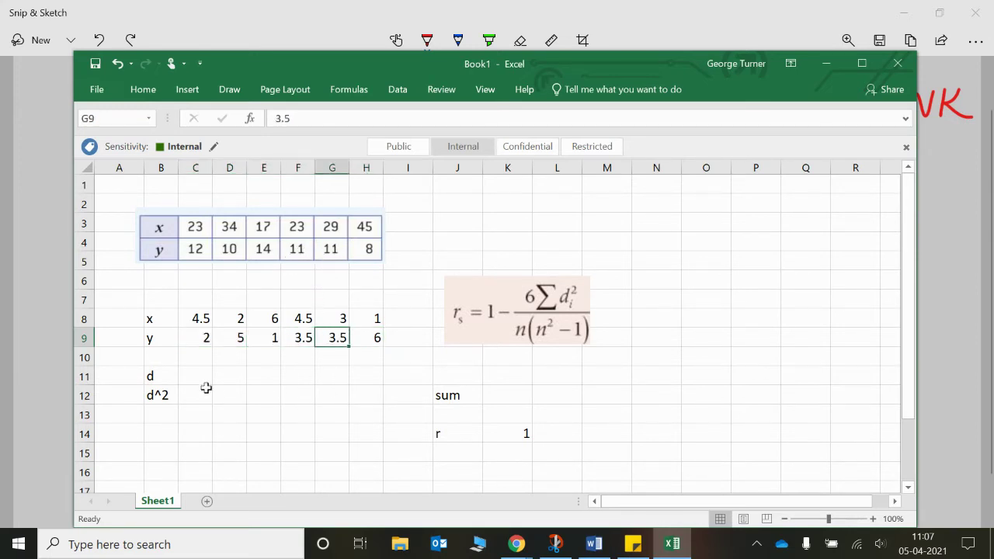
pyautogui.click(539, 329)
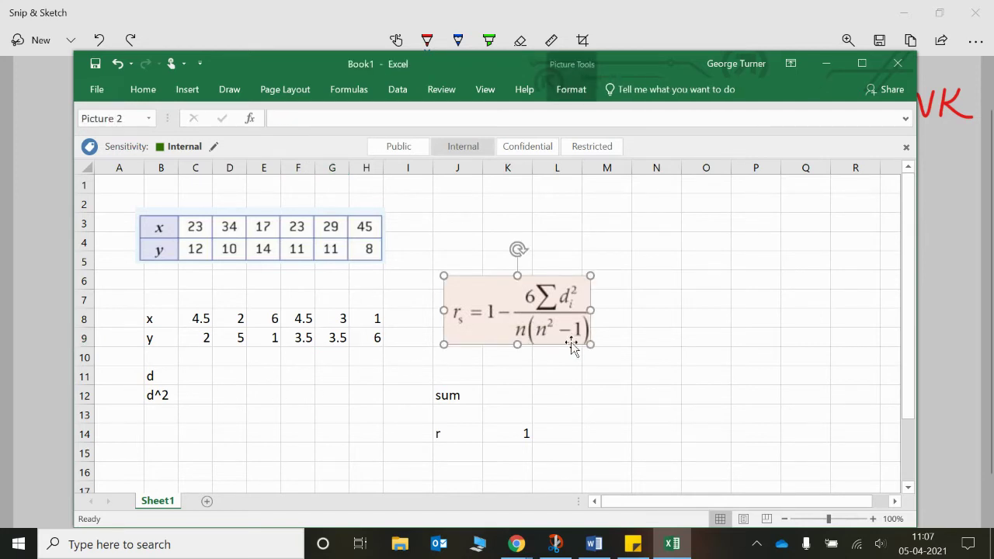
pyautogui.click(200, 376)
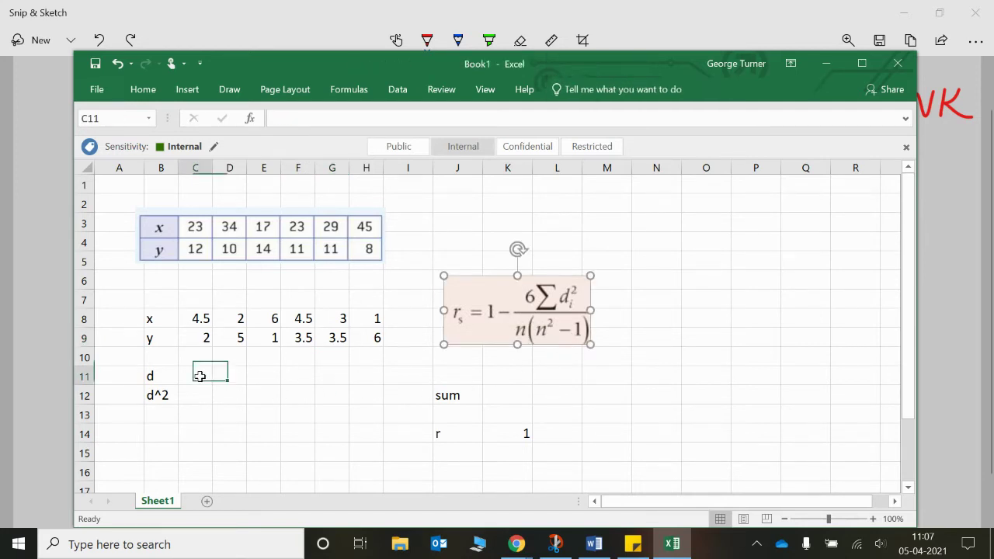
pyautogui.click(525, 325)
# Step: Calculate the first rank difference in cell C11 with the formula =C8-C9
pyautogui.click(199, 380)
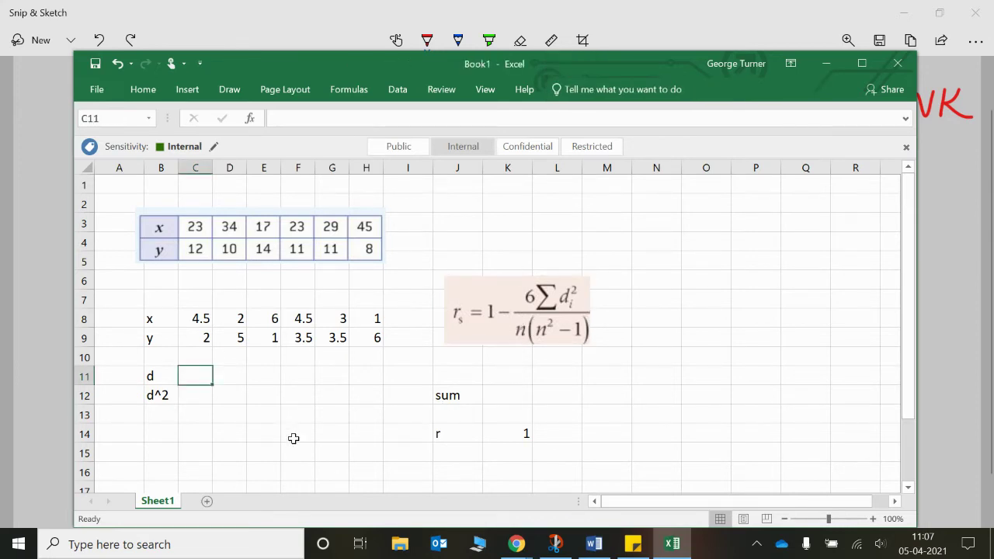
pyautogui.write('=')
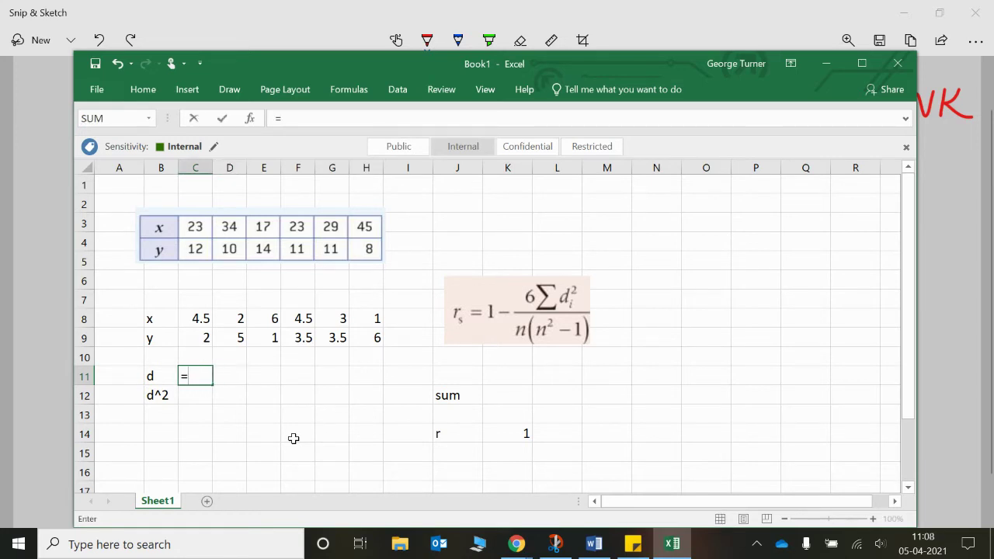
pyautogui.click(201, 319)
pyautogui.write('-')
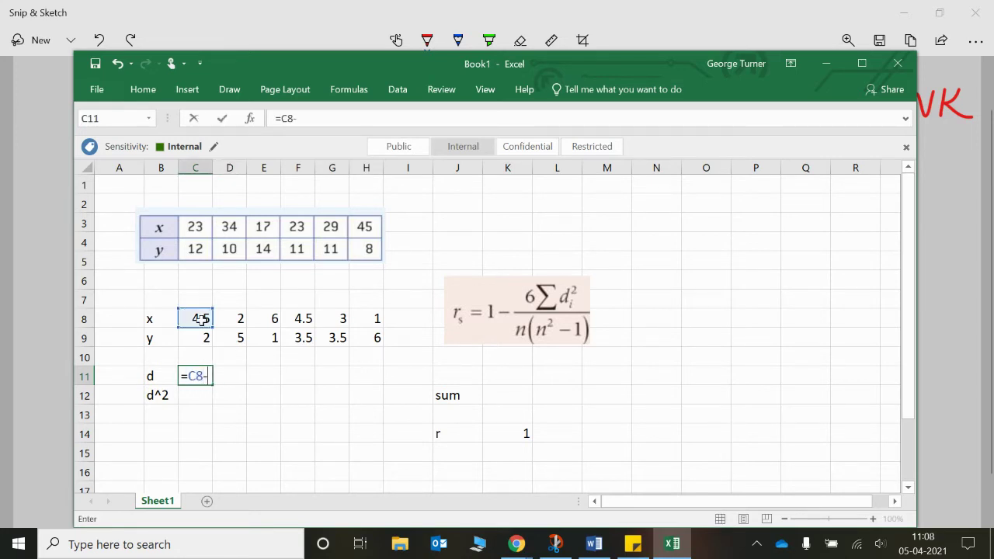
pyautogui.press('Down')
pyautogui.press('Up')
pyautogui.press('BackSpace')
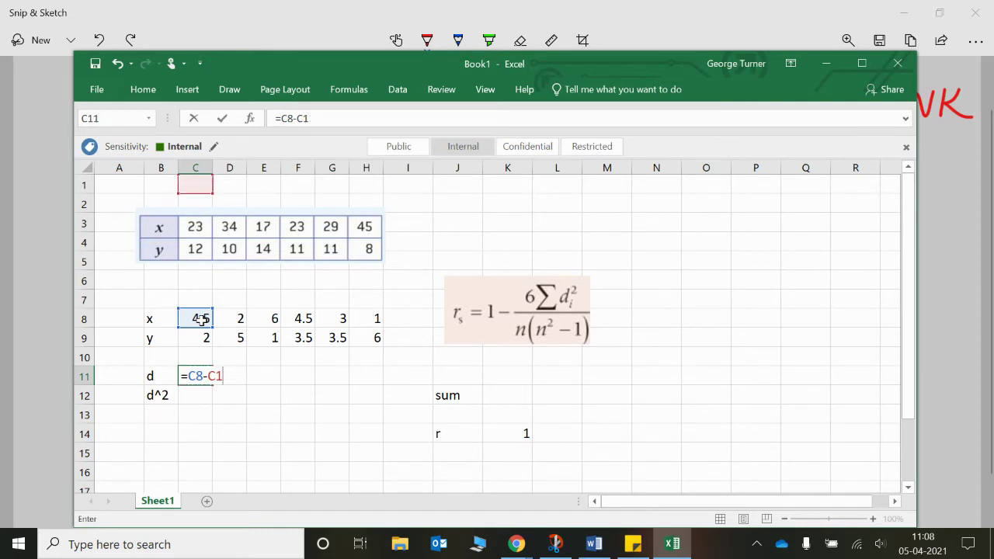
pyautogui.write('9')
pyautogui.press('Return')
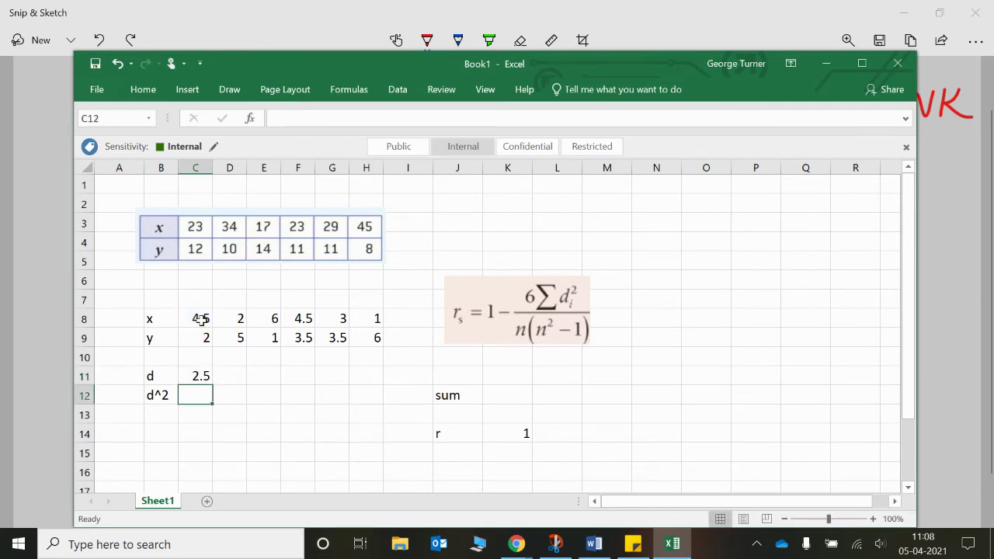
# Step: Square the first rank difference in cell C12 with the formula =C11^2
pyautogui.write('=')
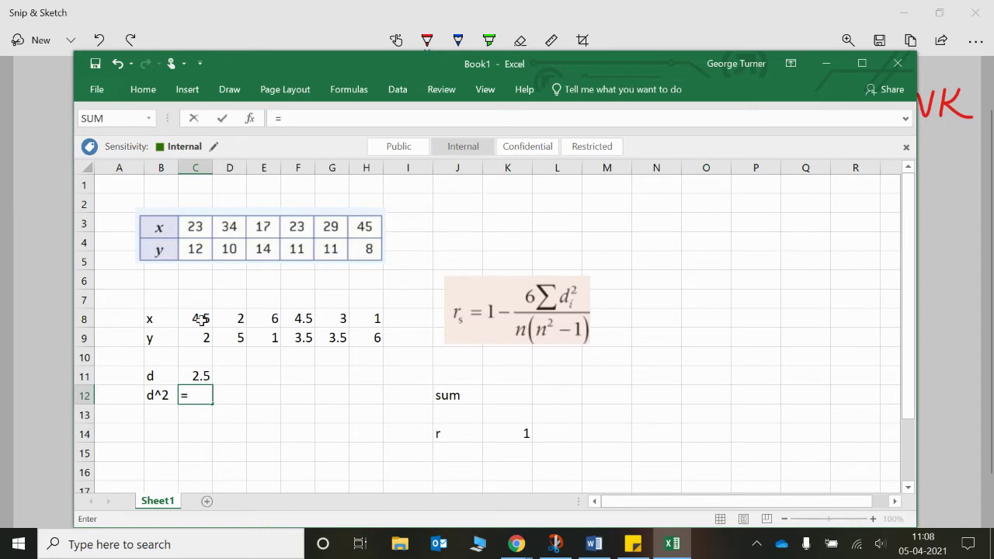
pyautogui.press('Up')
pyautogui.write('^2')
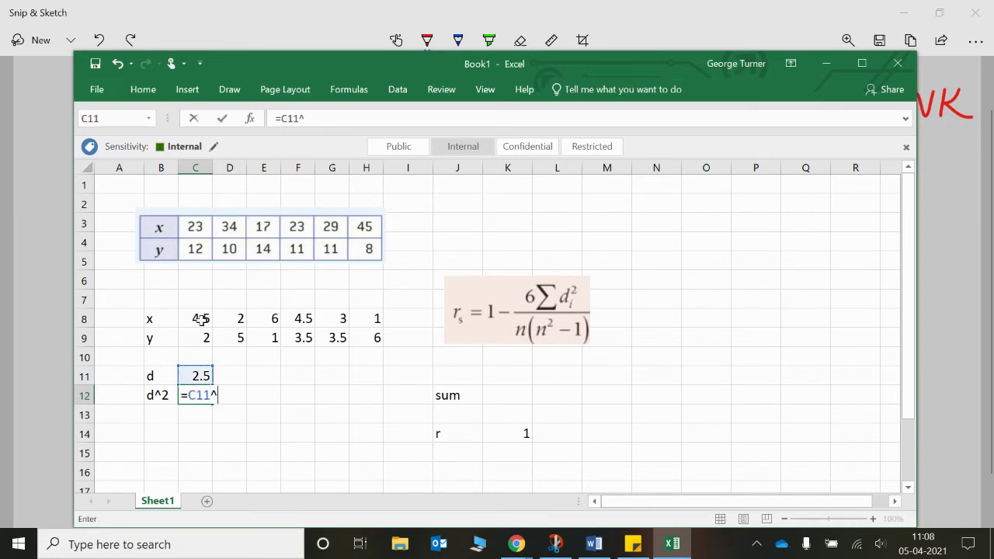
pyautogui.press('Return')
# Step: Fill the d and d^2 formulas from C11:C12 across to column H
pyautogui.press('Up')
pyautogui.press('Up')
pyautogui.hotkey('shift', 'Down')
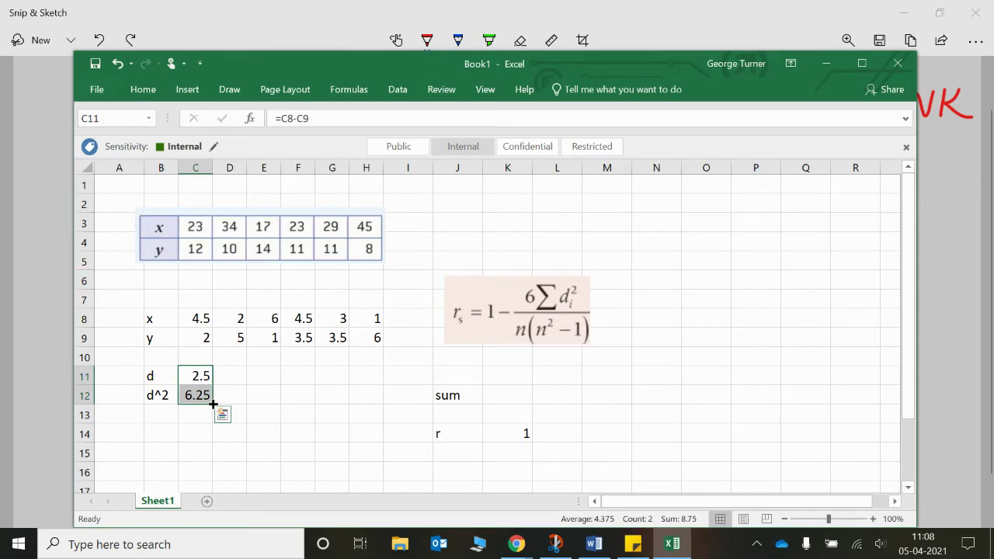
pyautogui.moveTo(212, 405); pyautogui.dragTo(381, 403)
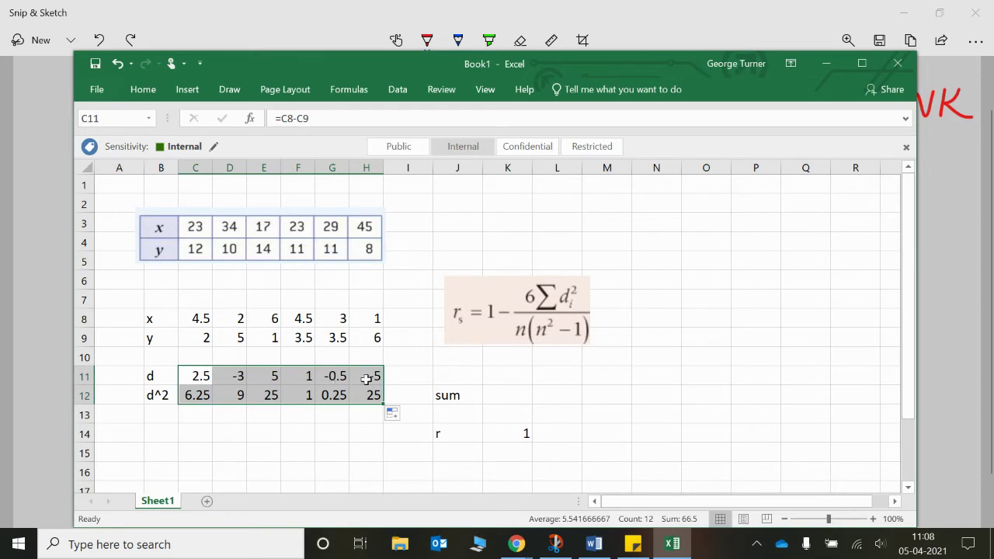
# Step: Examine the rank differences in row 11 and their squares in row 12
pyautogui.click(375, 375)
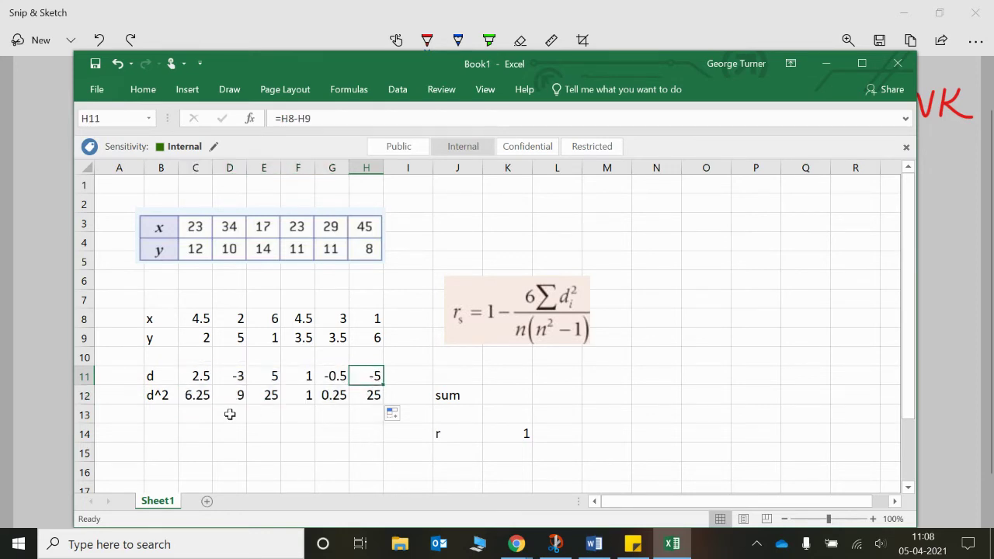
pyautogui.click(159, 395)
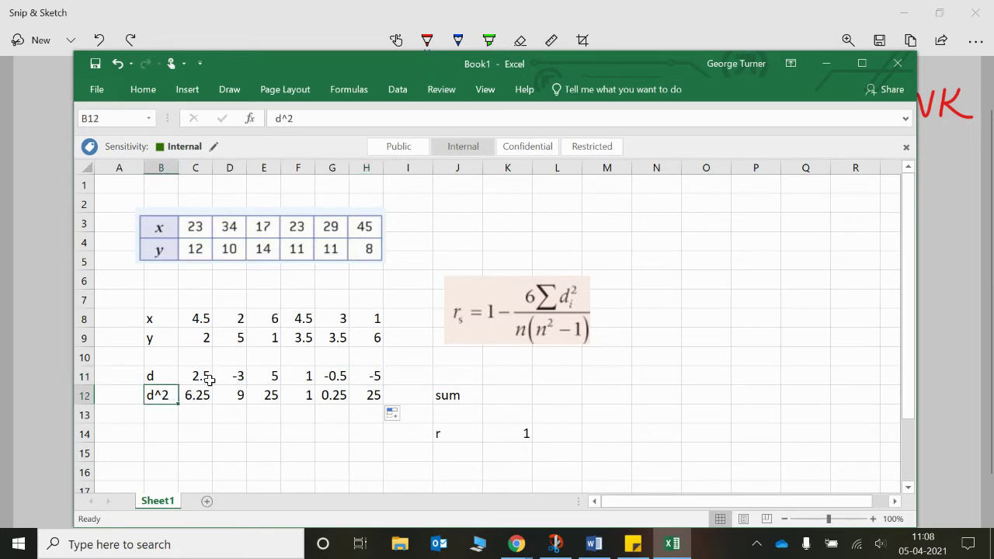
pyautogui.moveTo(198, 377); pyautogui.dragTo(360, 385)
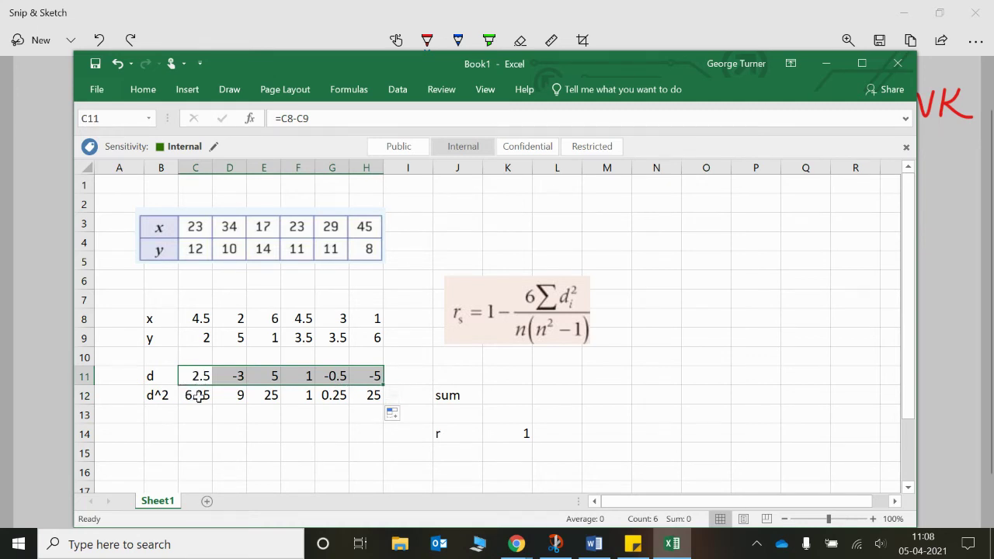
pyautogui.click(198, 396)
pyautogui.click(362, 396)
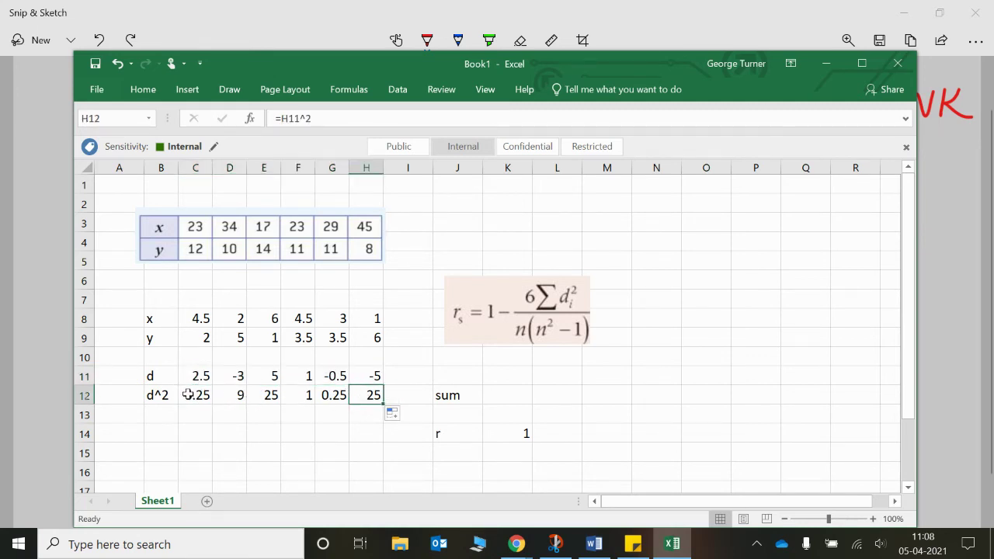
pyautogui.click(187, 395)
# Step: Total the squared differences in C12:H12 with a SUM formula in cell K12
pyautogui.click(497, 393)
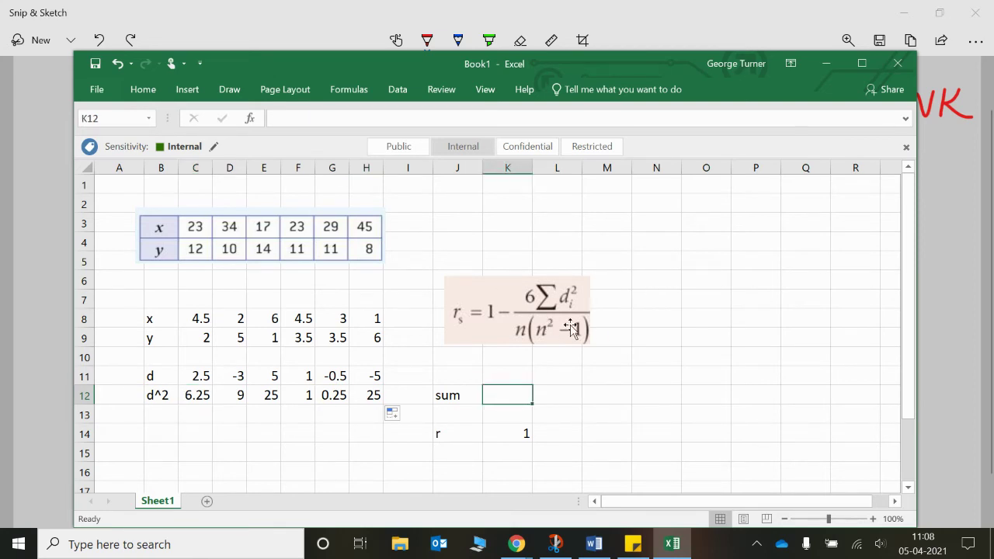
pyautogui.write('=sum(')
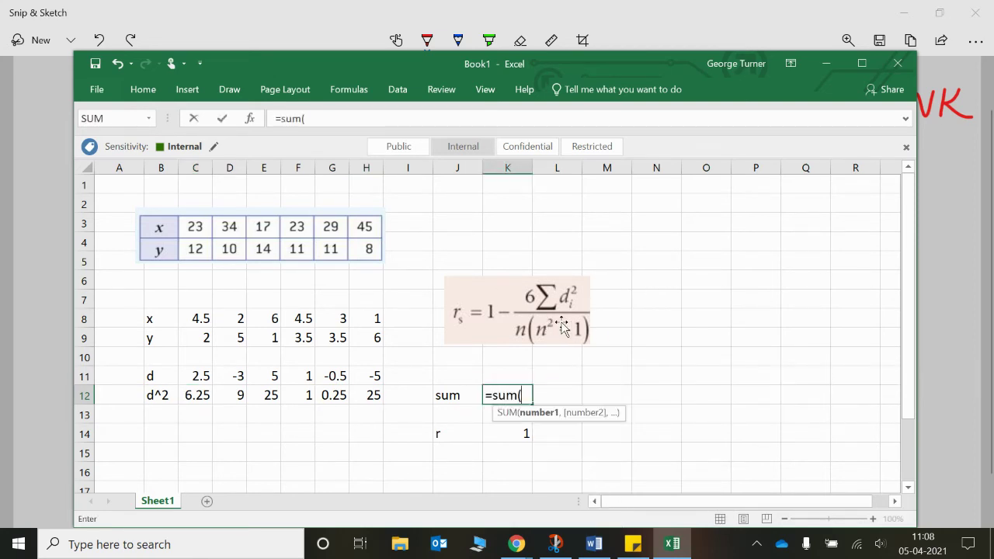
pyautogui.moveTo(194, 396); pyautogui.dragTo(369, 390)
pyautogui.press('Return')
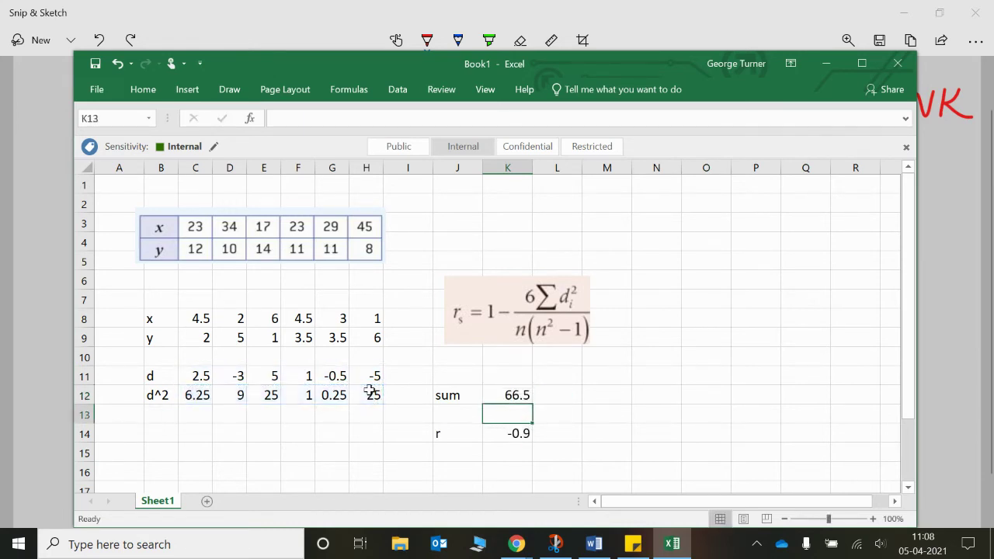
# Step: Check the sum formula in K12 and the r formula in K14 against the pictured Spearman formula
pyautogui.press('Up')
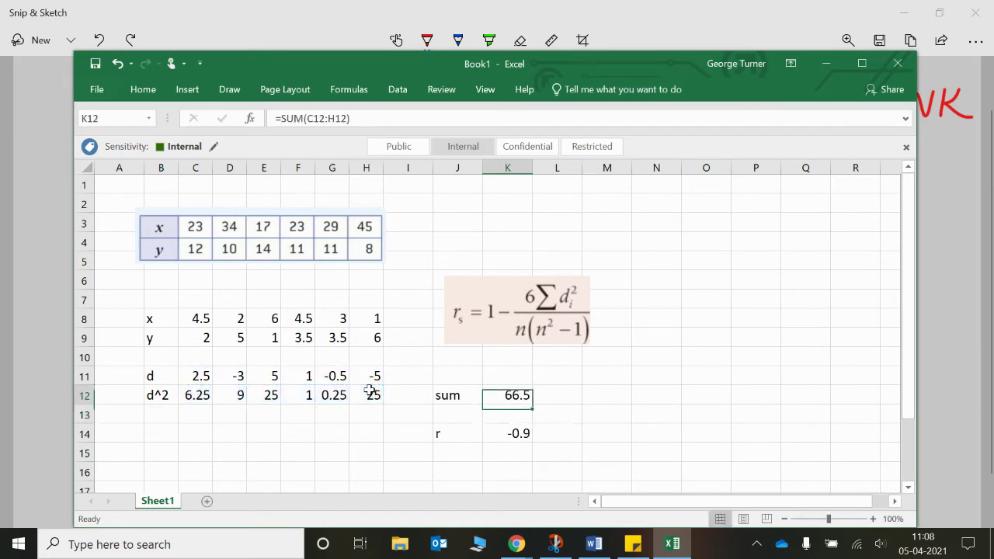
pyautogui.press('Down')
pyautogui.press('Down')
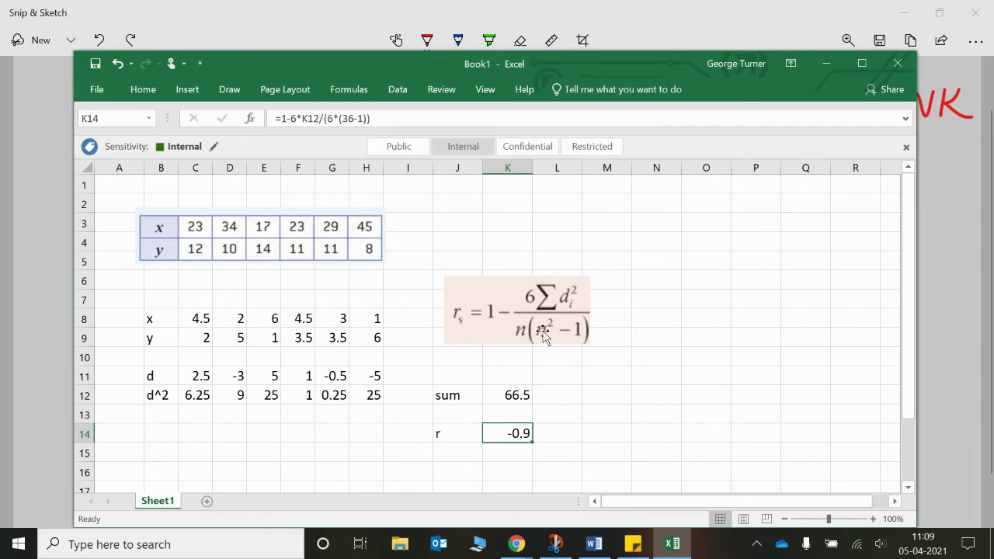
pyautogui.click(518, 453)
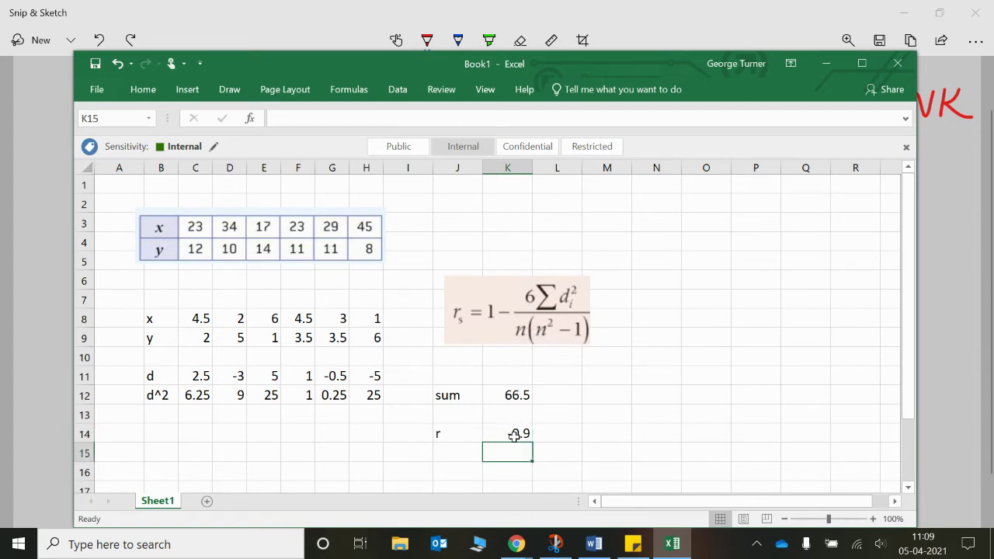
pyautogui.click(514, 435)
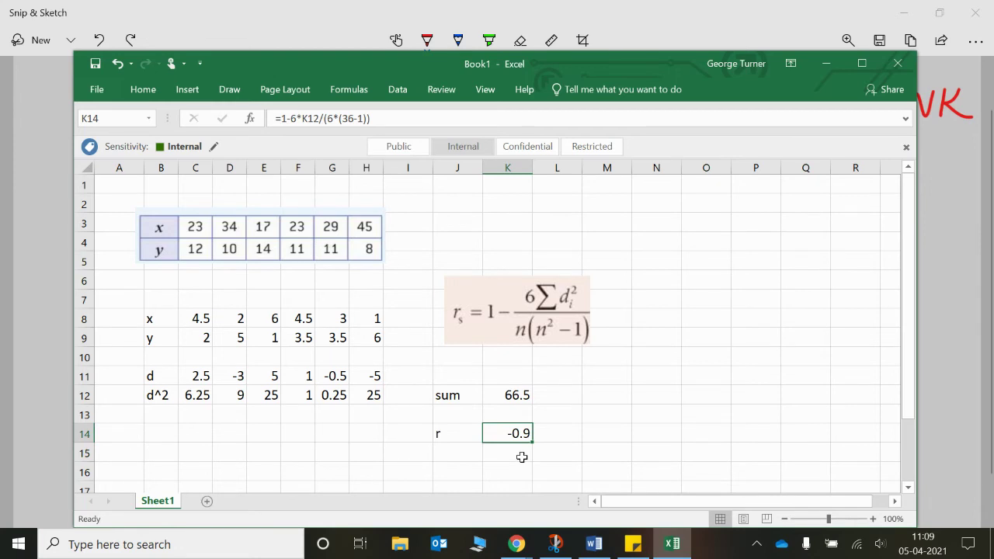
pyautogui.click(531, 322)
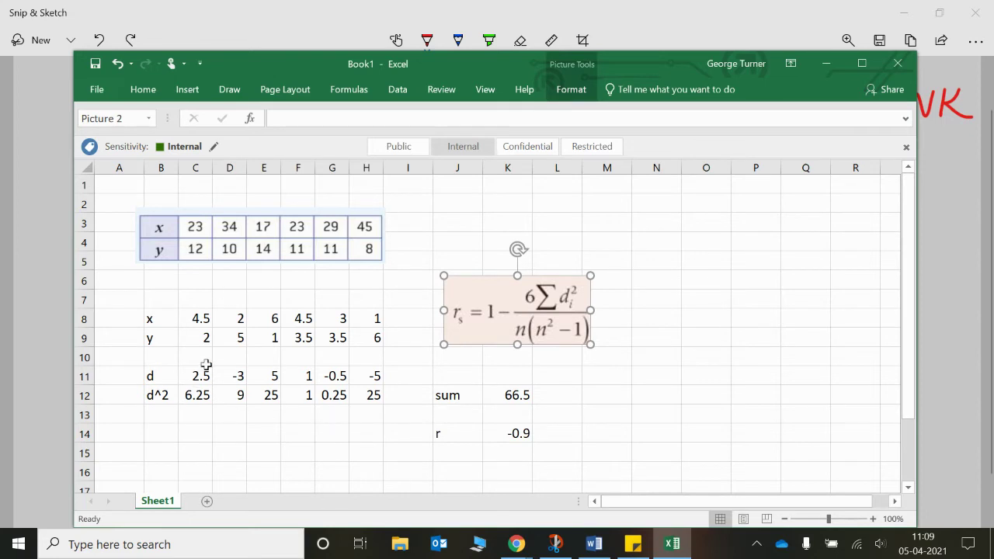
pyautogui.click(365, 434)
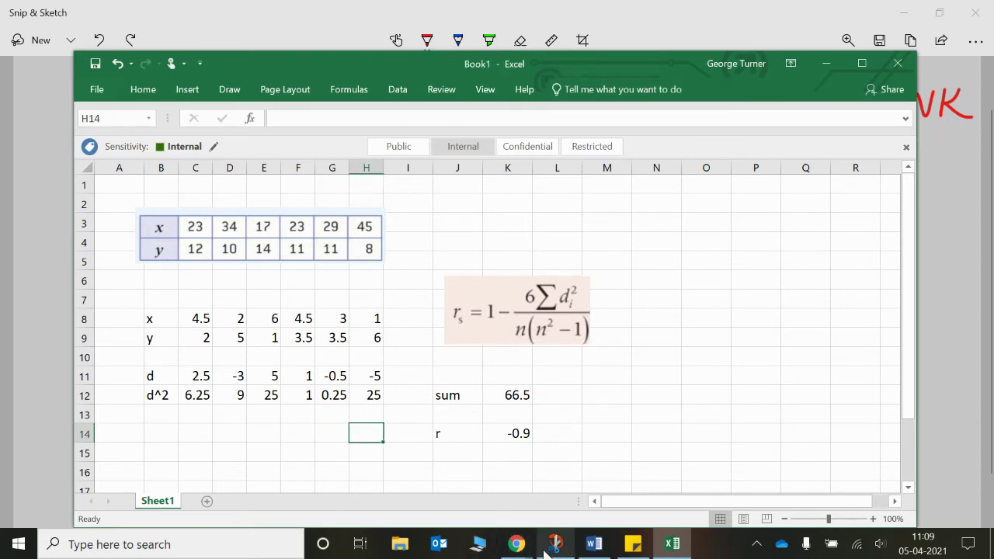
# Step: Switch to the online textbook in Chrome and examine the Example 1 part a solution on page 626
pyautogui.click(516, 544)
pyautogui.click(427, 466)
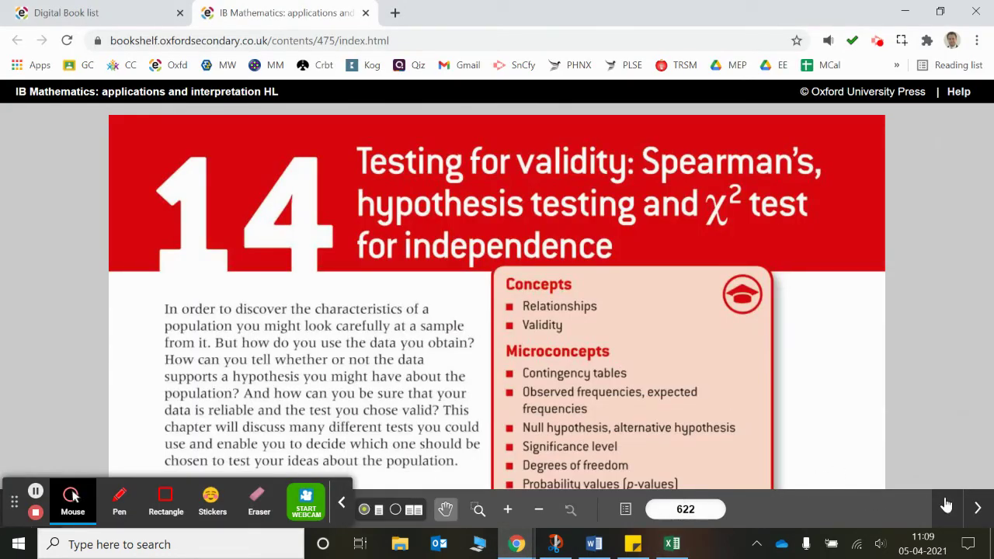
pyautogui.click(977, 509)
pyautogui.click(979, 509)
pyautogui.click(978, 508)
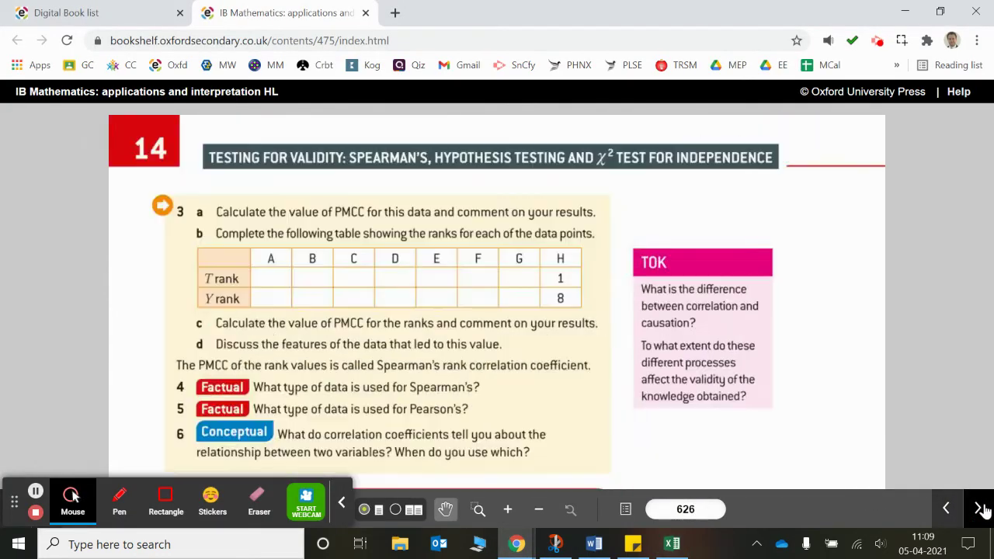
pyautogui.moveTo(774, 451); pyautogui.dragTo(757, 124)
pyautogui.scroll(-2, 767, 248)
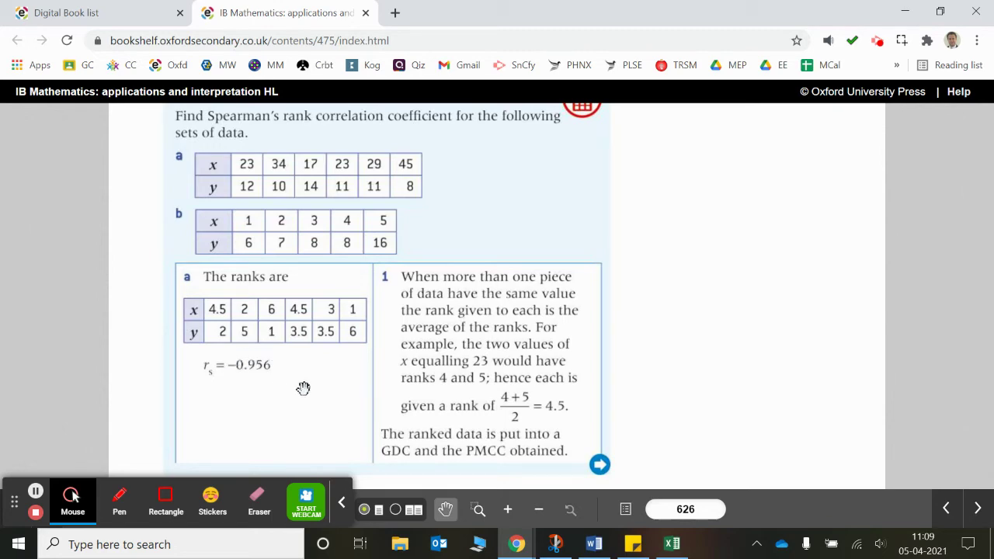
# Step: Switch to Snip & Sketch, cross out the boxed Spearman formula in red and circle the handwritten pmcc
pyautogui.click(556, 544)
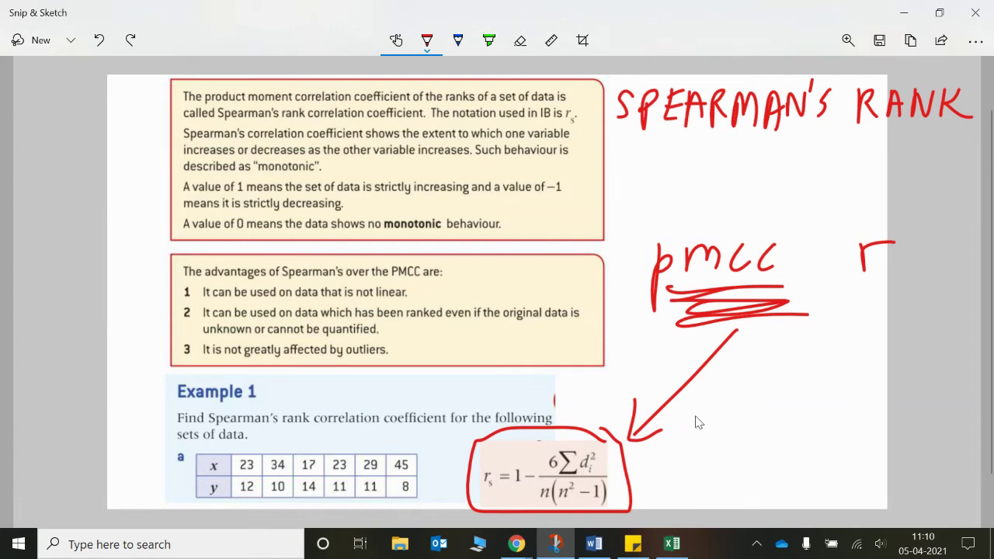
pyautogui.moveTo(475, 427); pyautogui.dragTo(613, 497)
pyautogui.moveTo(494, 499); pyautogui.dragTo(602, 429)
pyautogui.moveTo(733, 332)
pyautogui.mouseDown()
pyautogui.moveTo(812, 241)
pyautogui.moveTo(702, 328)
pyautogui.mouseUp()
# Step: Handwrite GDC in red below the circled pmcc and underline it
pyautogui.moveTo(776, 366)
pyautogui.mouseDown()
pyautogui.moveTo(747, 382)
pyautogui.moveTo(773, 377)
pyautogui.mouseUp()
pyautogui.moveTo(795, 359); pyautogui.dragTo(791, 398)
pyautogui.moveTo(837, 371)
pyautogui.mouseDown()
pyautogui.moveTo(822, 399)
pyautogui.moveTo(849, 389)
pyautogui.mouseUp()
pyautogui.moveTo(741, 427); pyautogui.dragTo(856, 431)
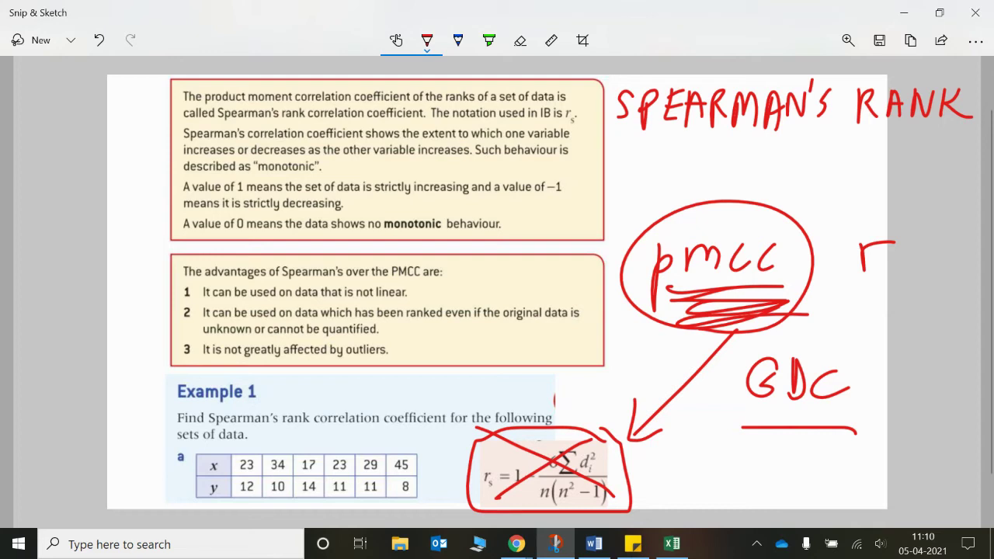
# Step: Switch to Excel and review the x ranks in row 8 and the y ranks in row 9
pyautogui.moveTo(671, 544)
pyautogui.click(604, 514)
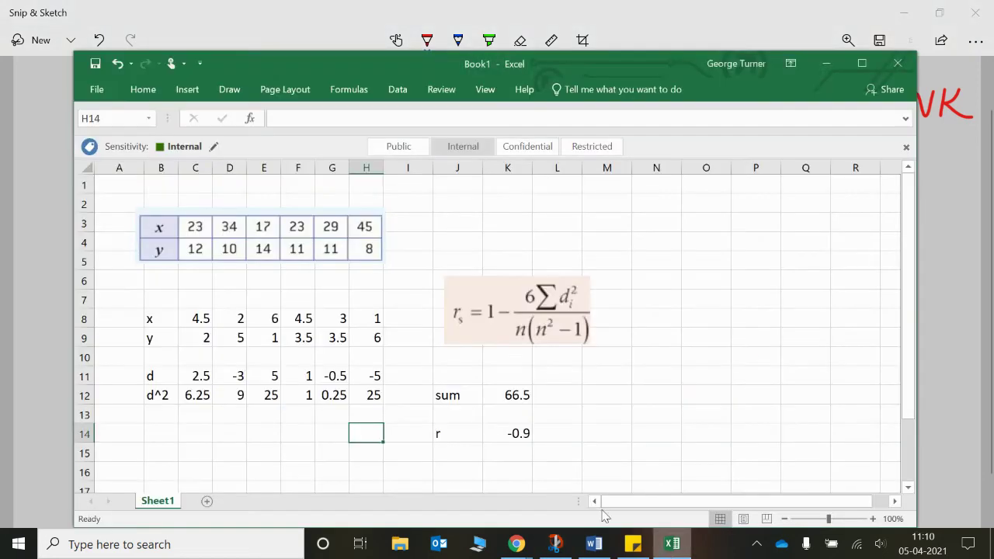
pyautogui.moveTo(199, 318); pyautogui.dragTo(416, 319)
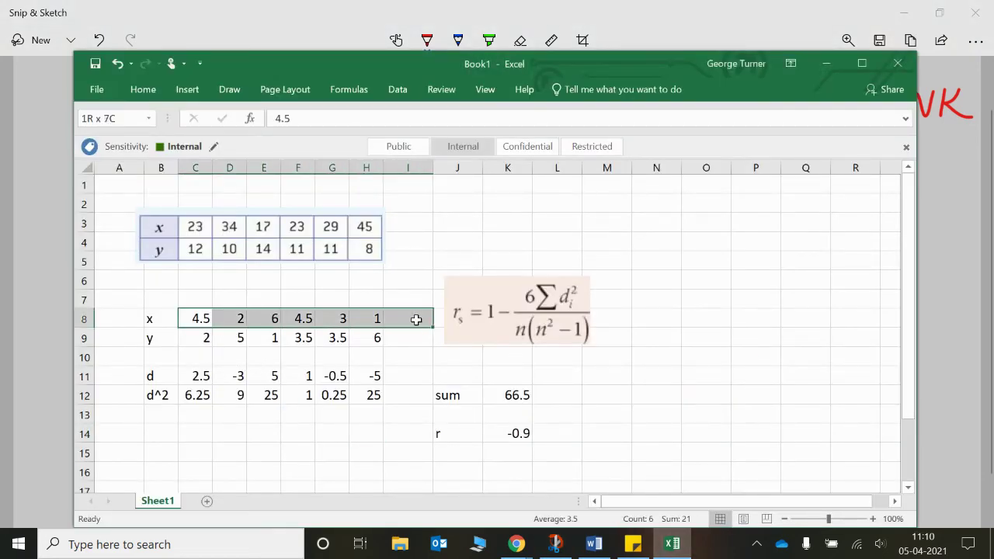
pyautogui.moveTo(183, 338); pyautogui.dragTo(376, 337)
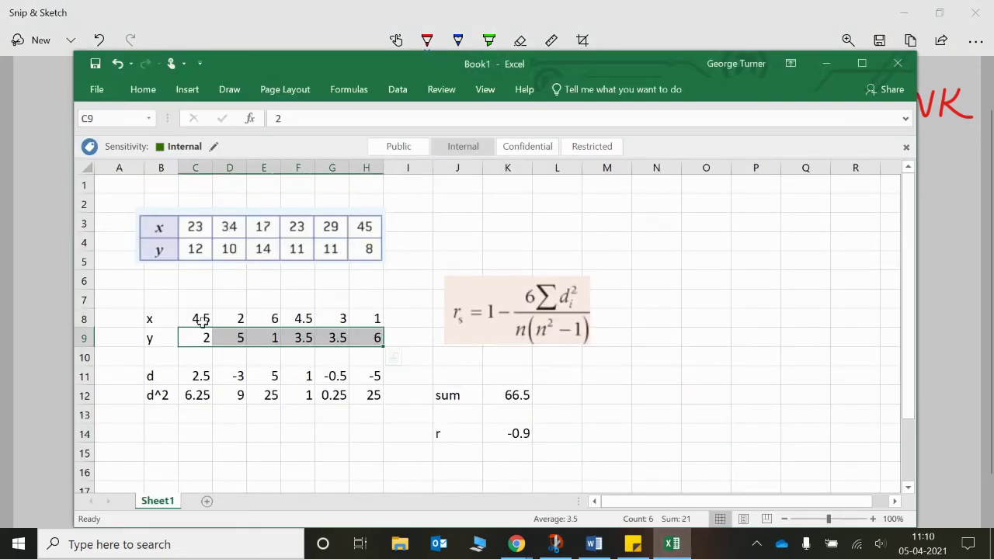
pyautogui.click(201, 321)
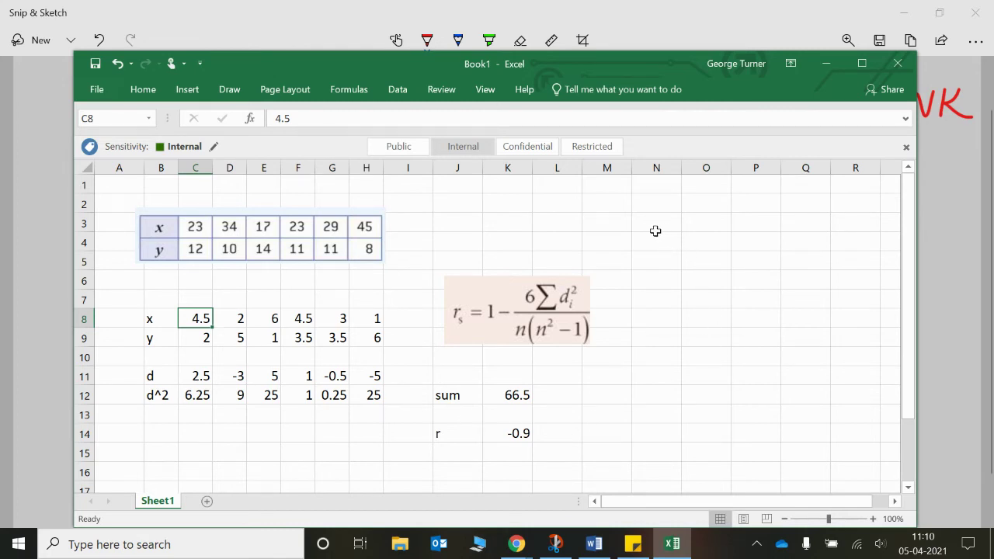
# Step: Compare the rank data in C8:H9 with the blank cells in columns N and O as two calculator list columns
pyautogui.moveTo(647, 222); pyautogui.dragTo(696, 396)
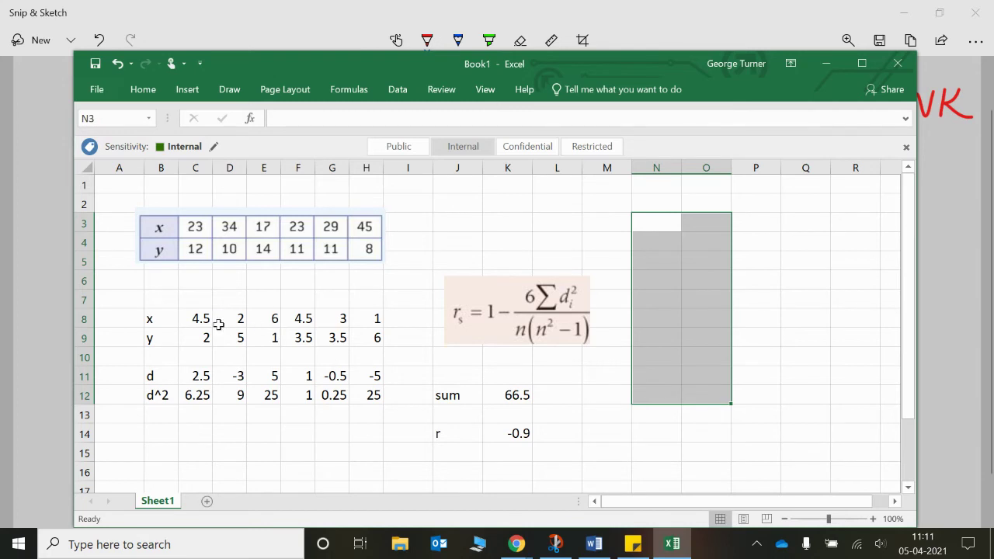
pyautogui.moveTo(197, 319); pyautogui.dragTo(368, 340)
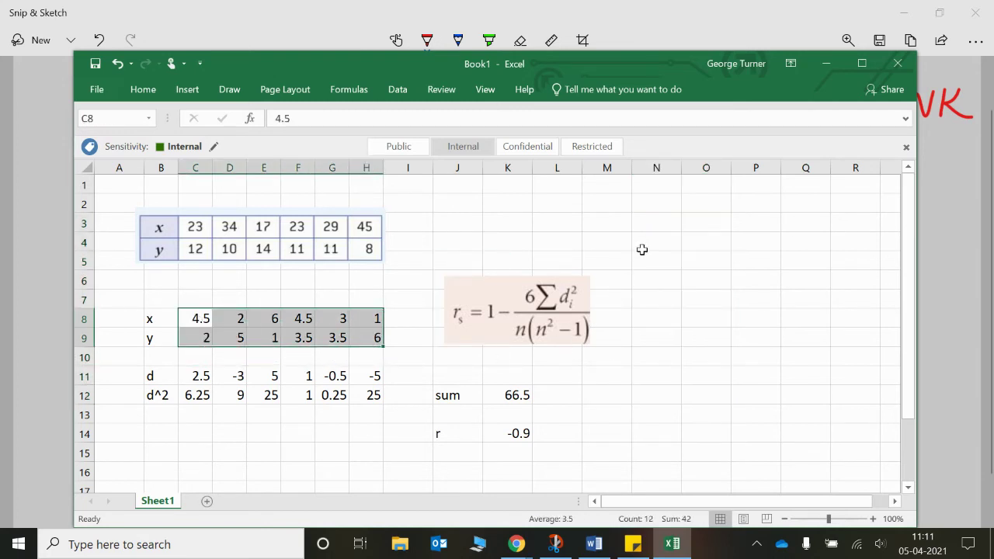
pyautogui.moveTo(641, 249); pyautogui.dragTo(677, 338)
pyautogui.moveTo(696, 244); pyautogui.dragTo(701, 342)
pyautogui.click(666, 224)
pyautogui.click(694, 222)
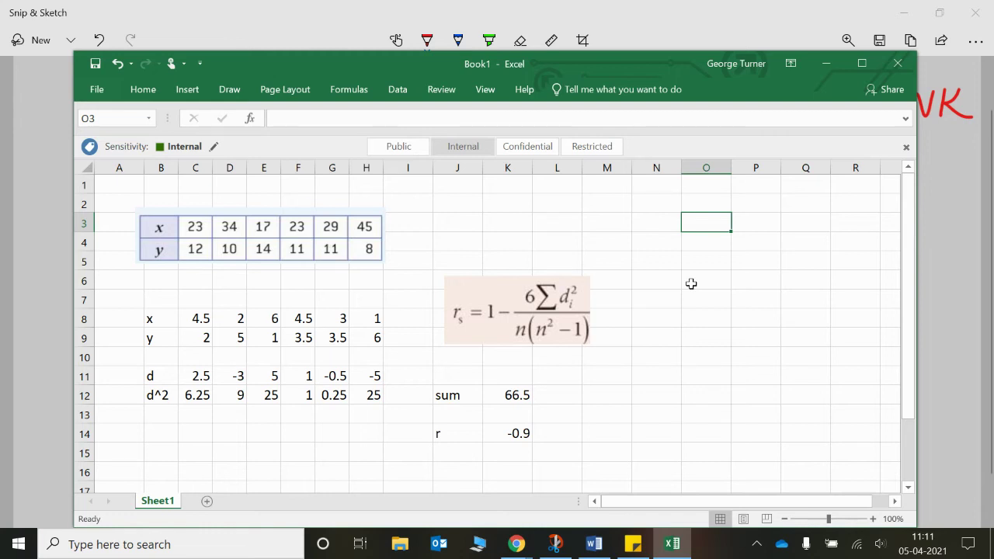
pyautogui.click(830, 62)
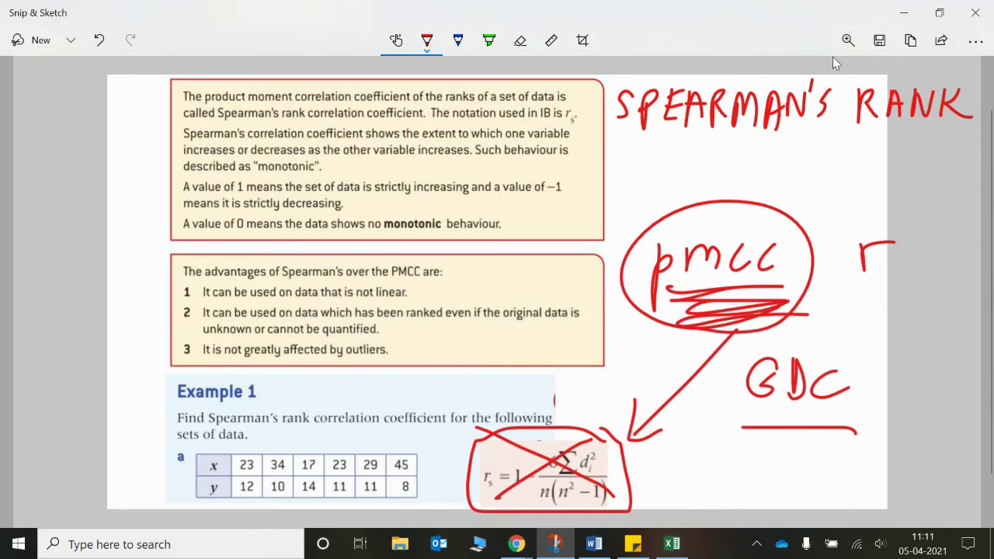
# Step: Enter the calculator notes "stats calculations" in cell N8 and "linear regression" in N9 of the Excel sheet
pyautogui.click(671, 543)
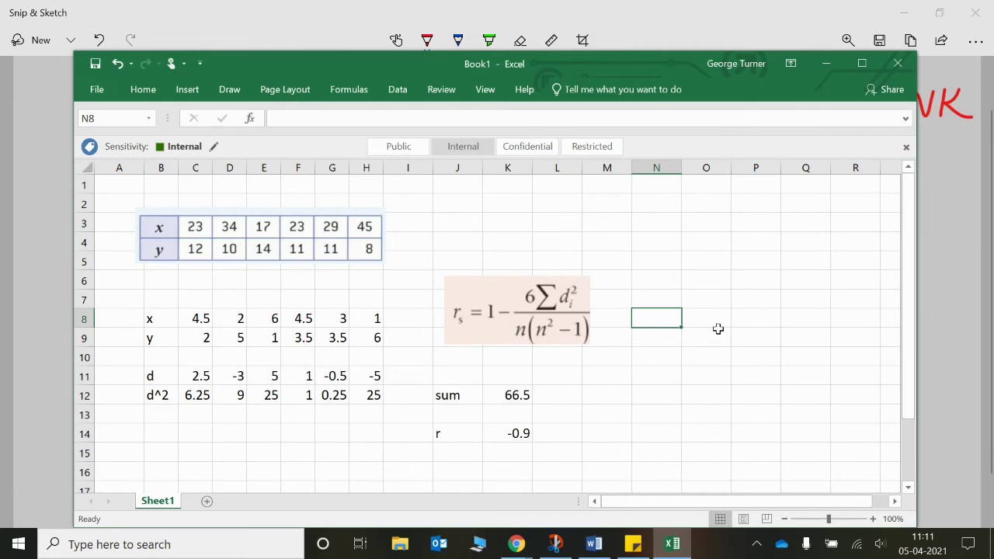
pyautogui.write('stas')
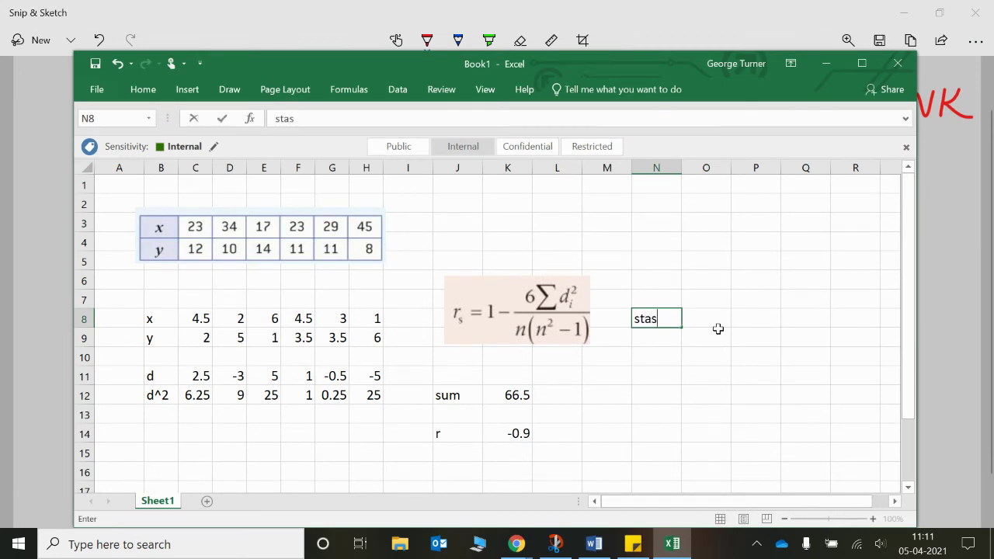
pyautogui.press('BackSpace')
pyautogui.write('ts calculations')
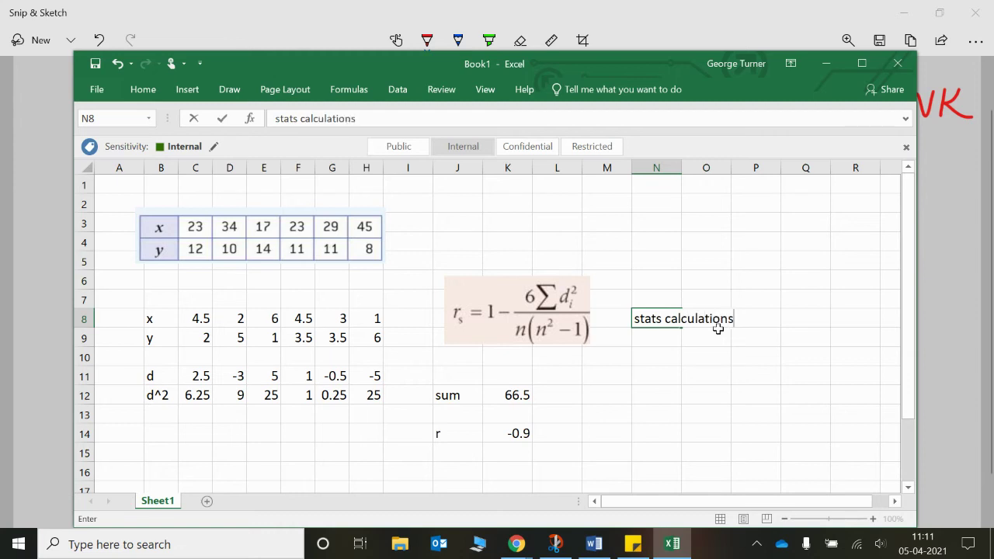
pyautogui.press('Return')
pyautogui.write('linear regression')
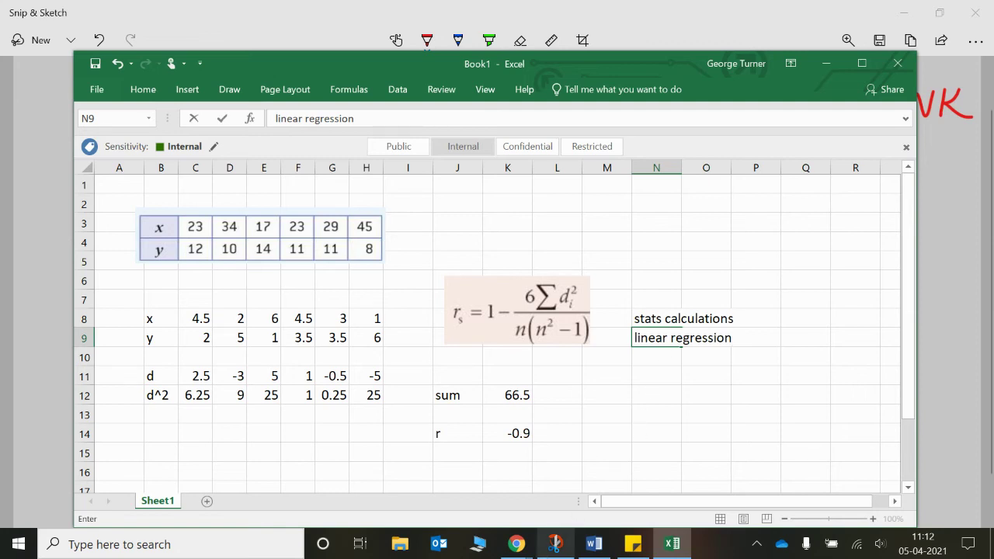
# Step: Switch to the online textbook in Chrome and review the ranks and coefficient given for Example 1 part a
pyautogui.click(503, 539)
pyautogui.click(471, 505)
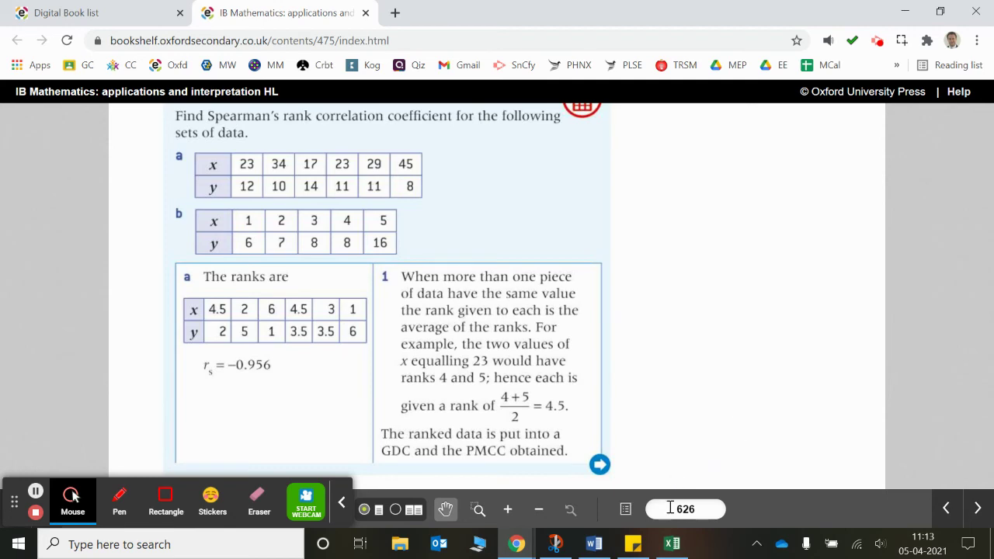
# Step: Switch to Snip & Sketch and outline the box of Spearman's advantages over the PMCC with the green highlighter
pyautogui.click(556, 545)
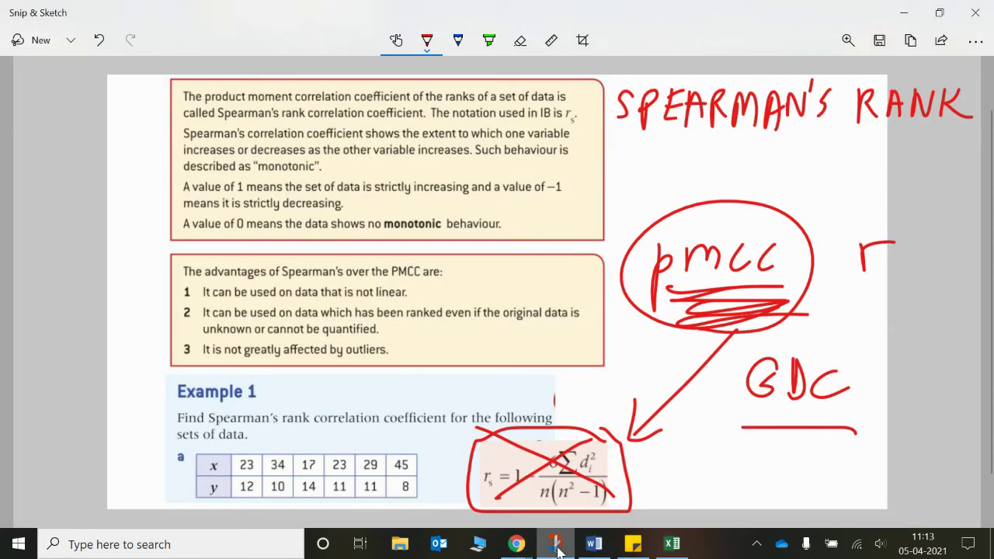
pyautogui.click(489, 40)
pyautogui.moveTo(528, 246)
pyautogui.mouseDown()
pyautogui.moveTo(311, 233)
pyautogui.moveTo(144, 366)
pyautogui.moveTo(614, 379)
pyautogui.moveTo(466, 231)
pyautogui.mouseUp()
# Step: Draw a large green asterisk beside the outlined advantages box and shade the circled pmcc in green
pyautogui.moveTo(68, 240); pyautogui.dragTo(73, 343)
pyautogui.moveTo(40, 300); pyautogui.dragTo(114, 295)
pyautogui.moveTo(95, 256); pyautogui.dragTo(54, 345)
pyautogui.moveTo(51, 281); pyautogui.dragTo(109, 333)
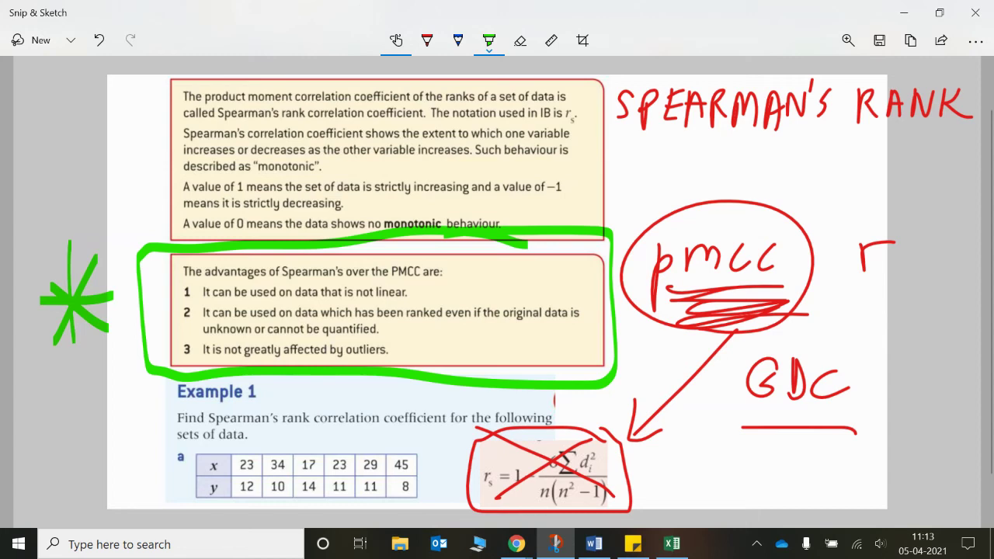
pyautogui.moveTo(617, 272)
pyautogui.mouseDown()
pyautogui.moveTo(706, 208)
pyautogui.moveTo(726, 233)
pyautogui.moveTo(780, 221)
pyautogui.moveTo(799, 295)
pyautogui.moveTo(757, 326)
pyautogui.mouseUp()
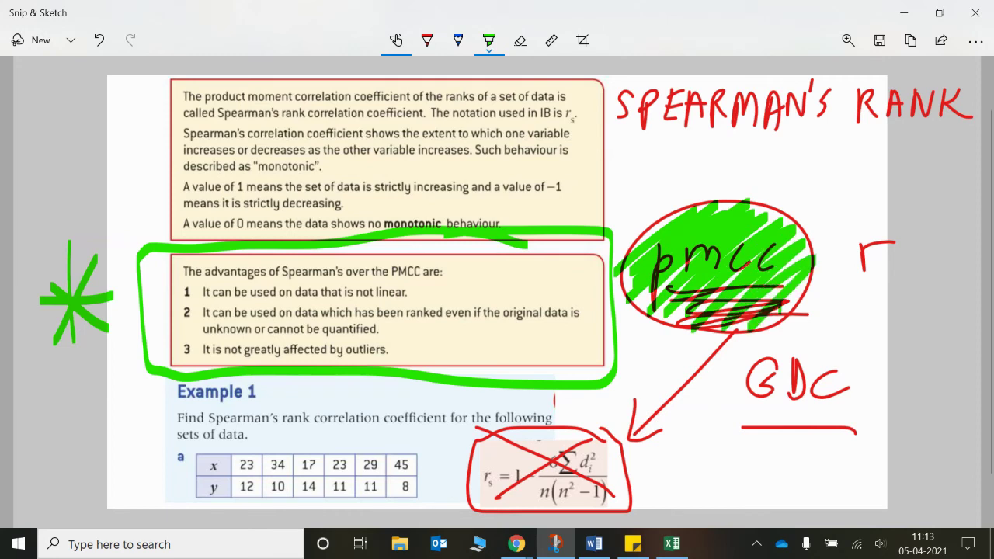